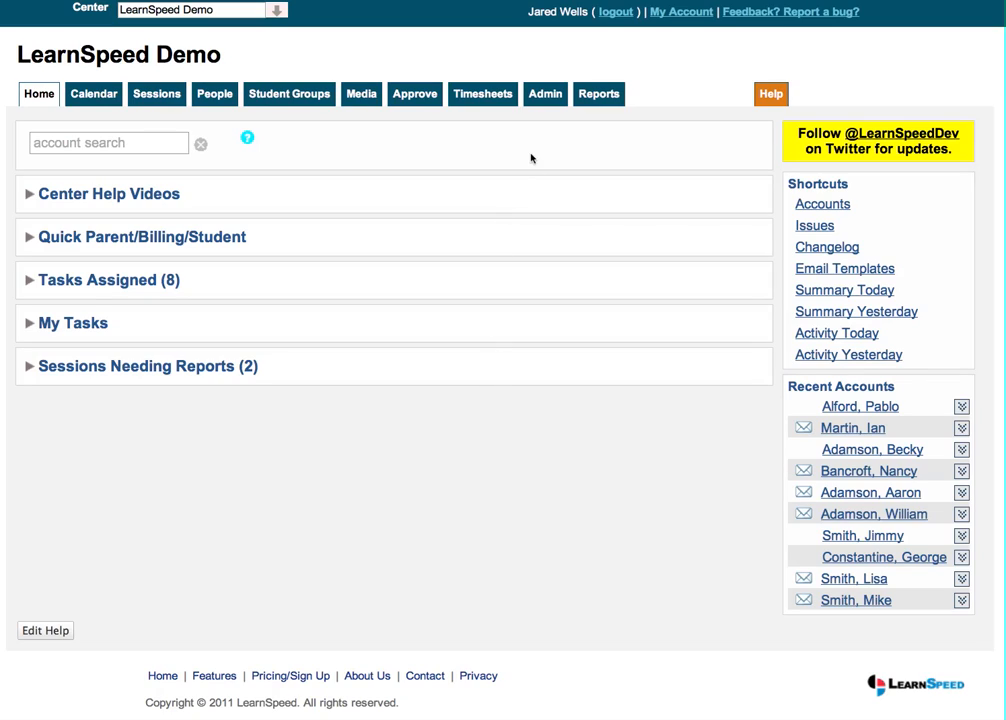
# Open the timesheet types list in the admin configuration
pyautogui.click(552, 102)
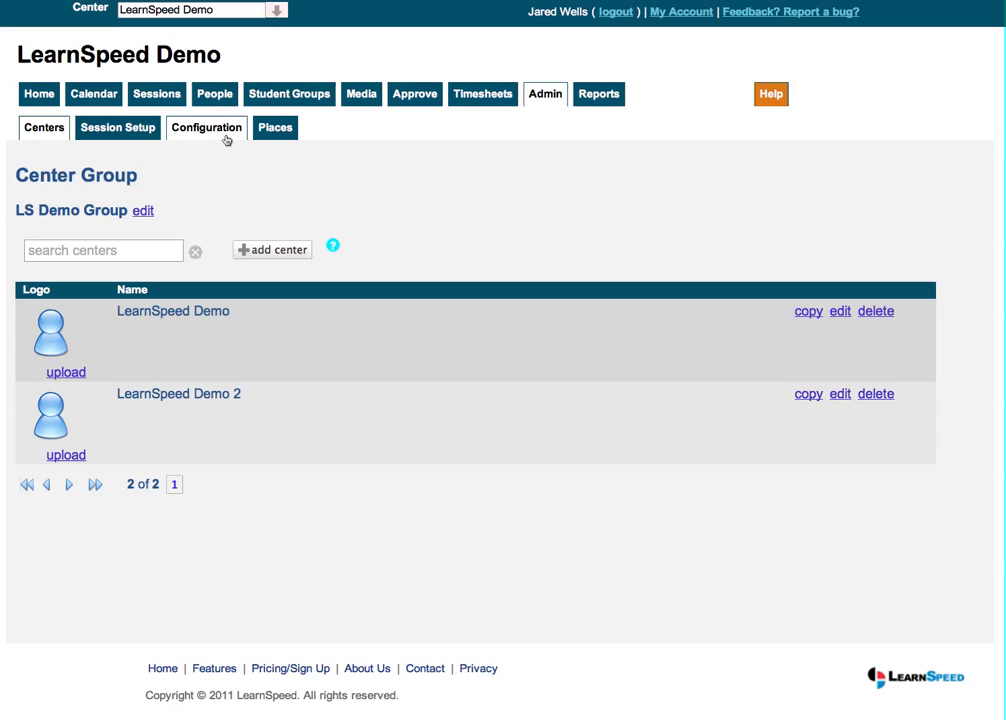
pyautogui.click(227, 139)
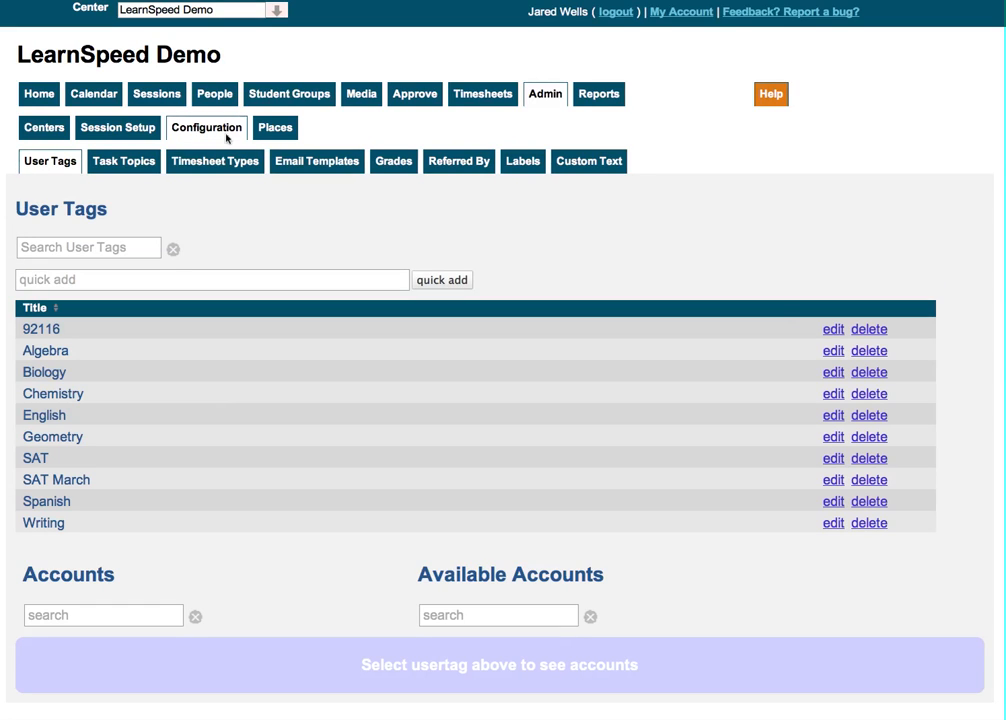
pyautogui.click(227, 167)
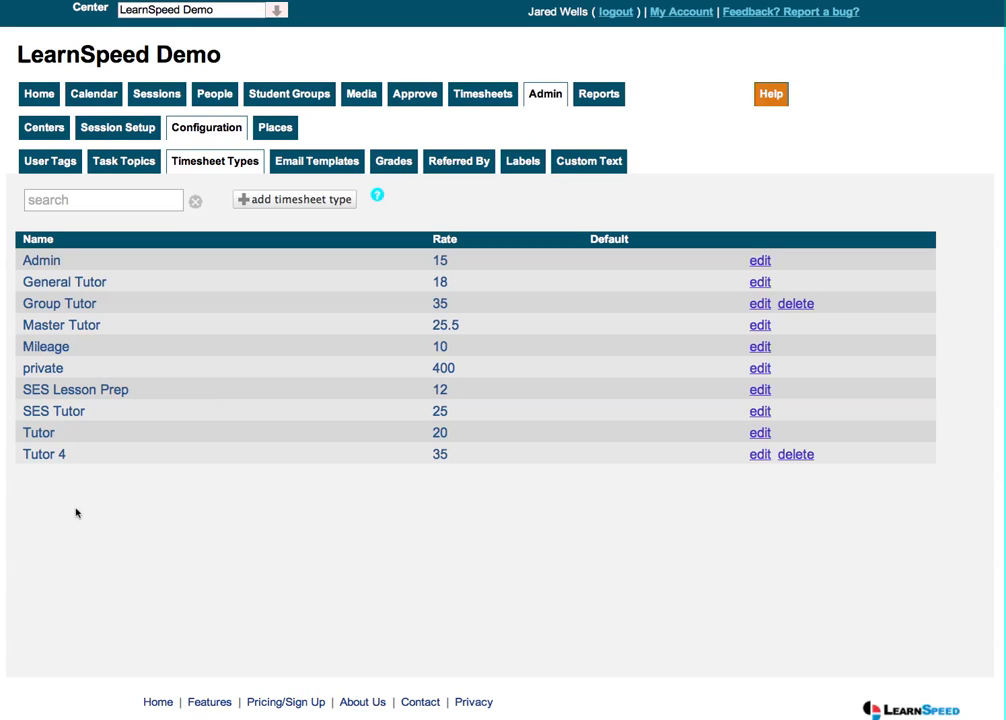
pyautogui.click(304, 210)
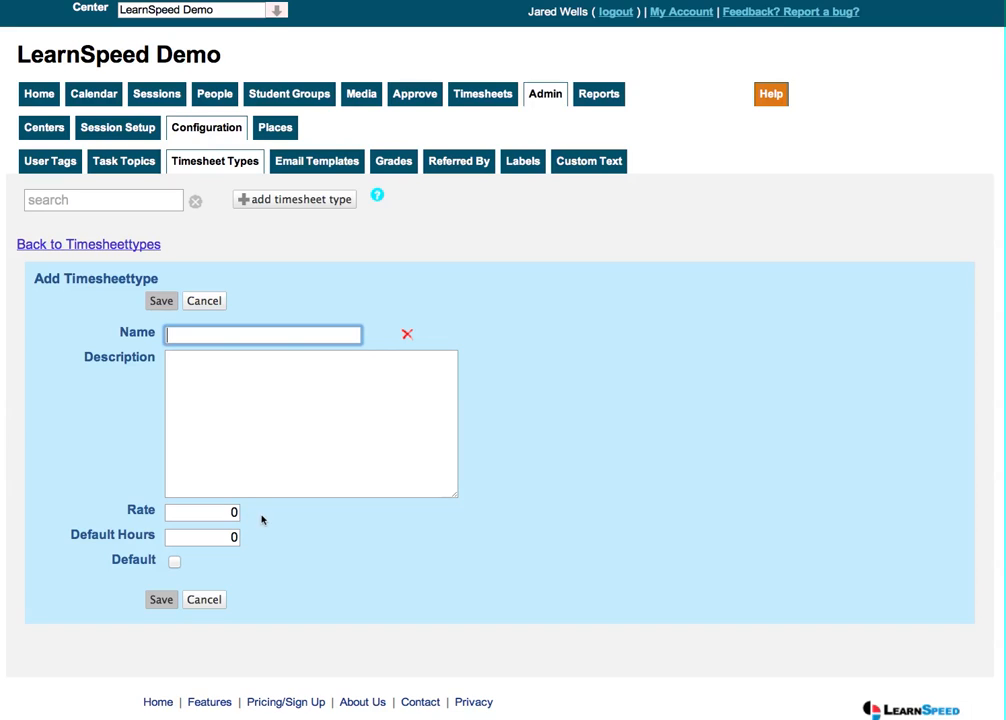
pyautogui.click(218, 537)
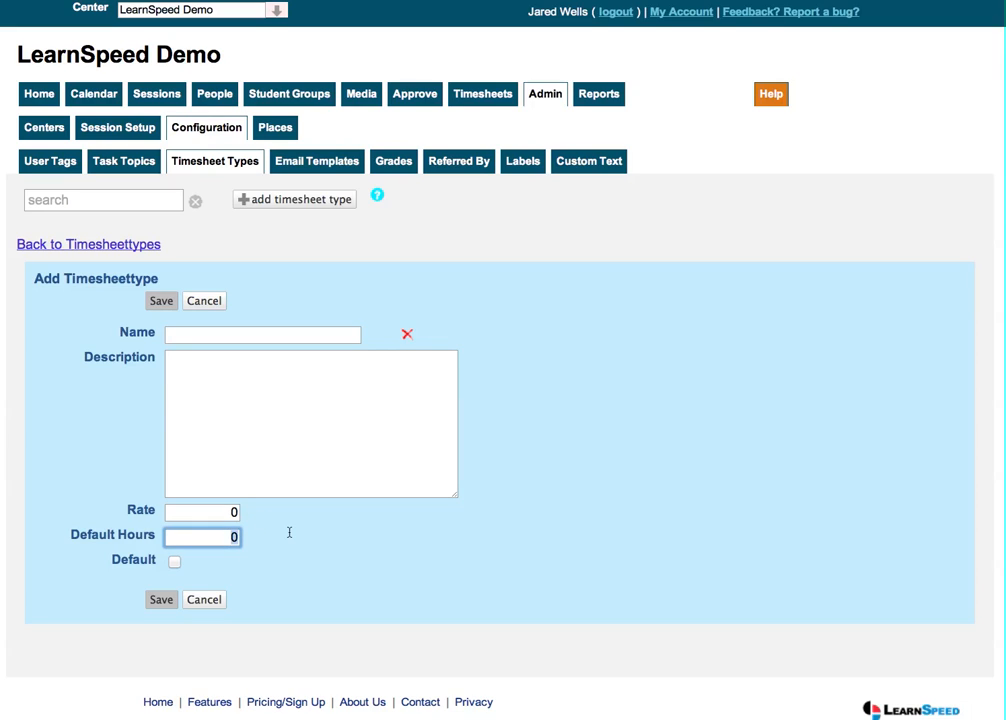
pyautogui.press('BackSpace')
pyautogui.write('1')
pyautogui.click(219, 538)
pyautogui.moveTo(223, 538); pyautogui.dragTo(277, 532)
pyautogui.write('0')
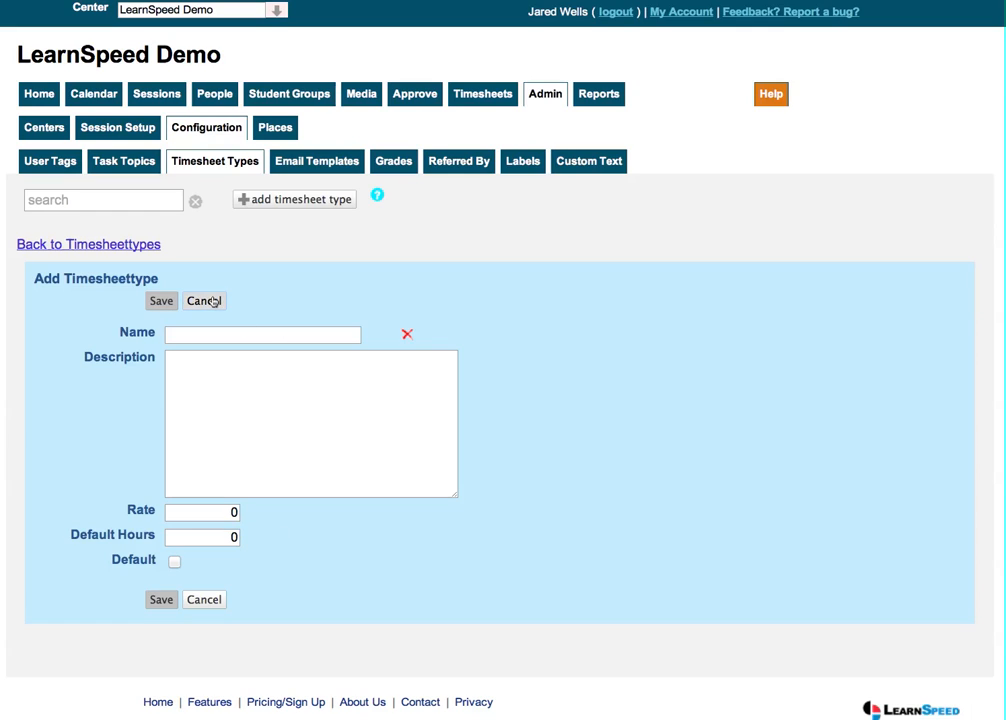
pyautogui.click(203, 300)
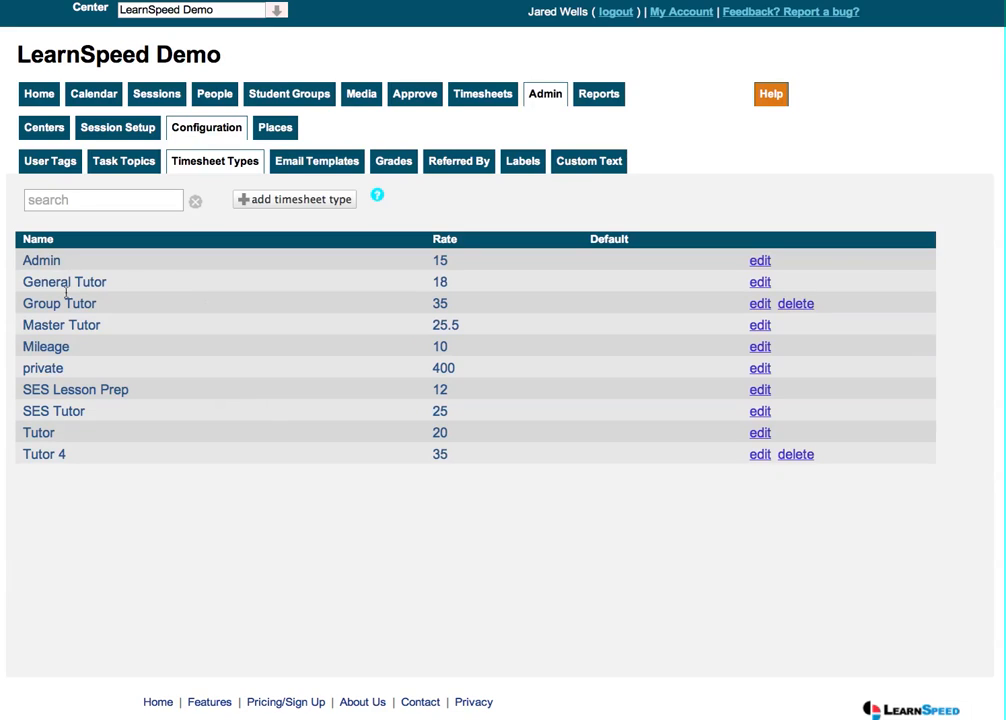
# Open the profile of the first instructor in the instructors list
pyautogui.click(215, 100)
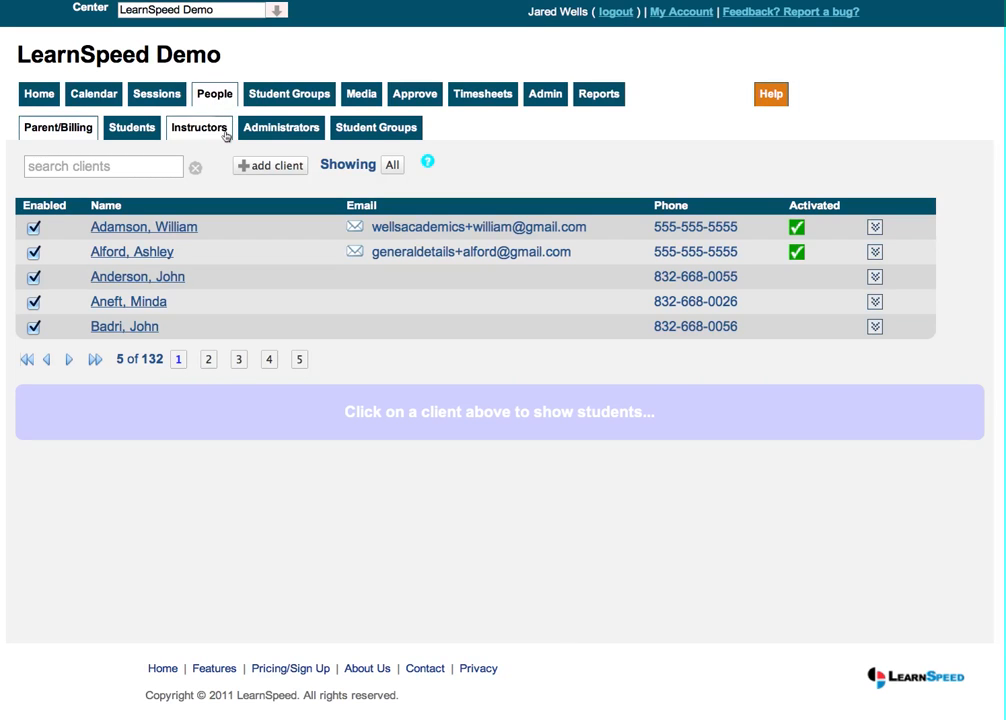
pyautogui.click(221, 130)
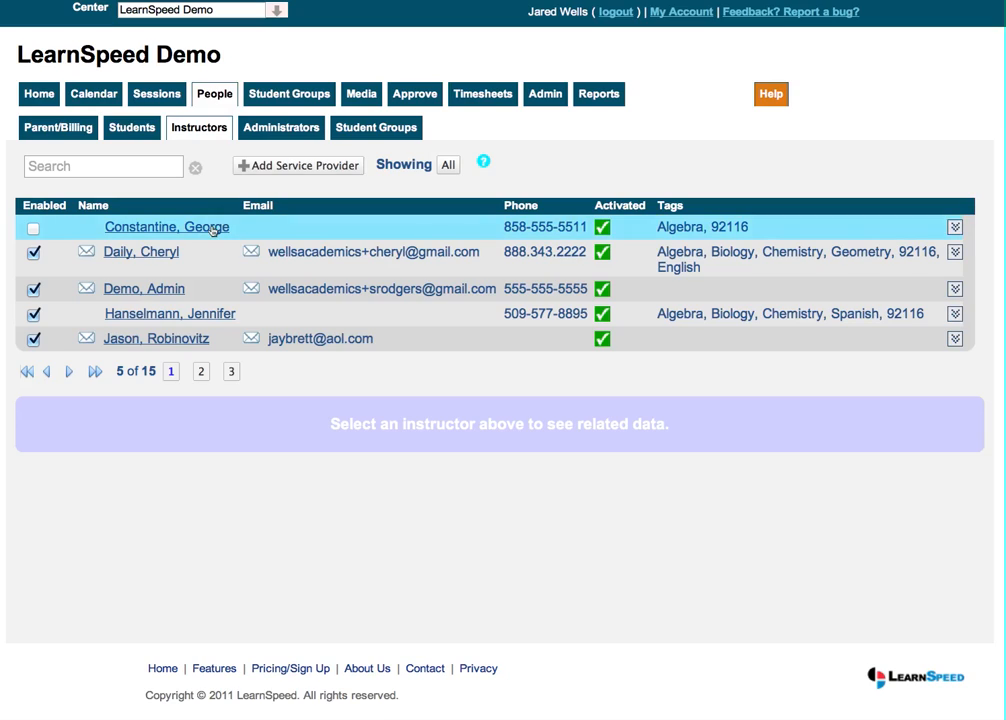
pyautogui.click(213, 229)
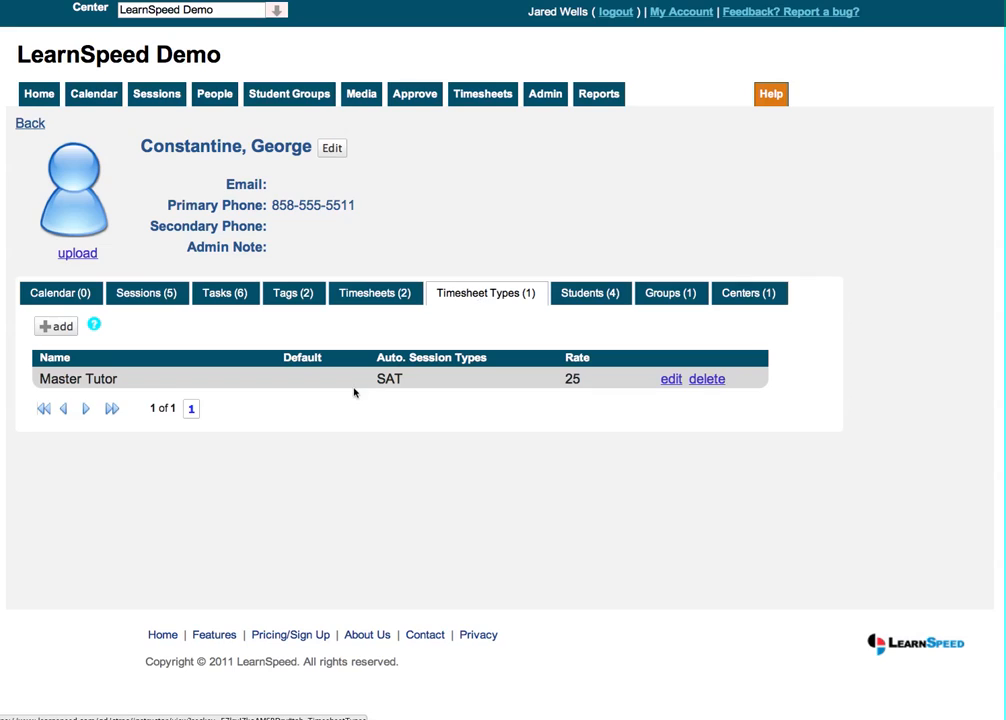
pyautogui.click(62, 329)
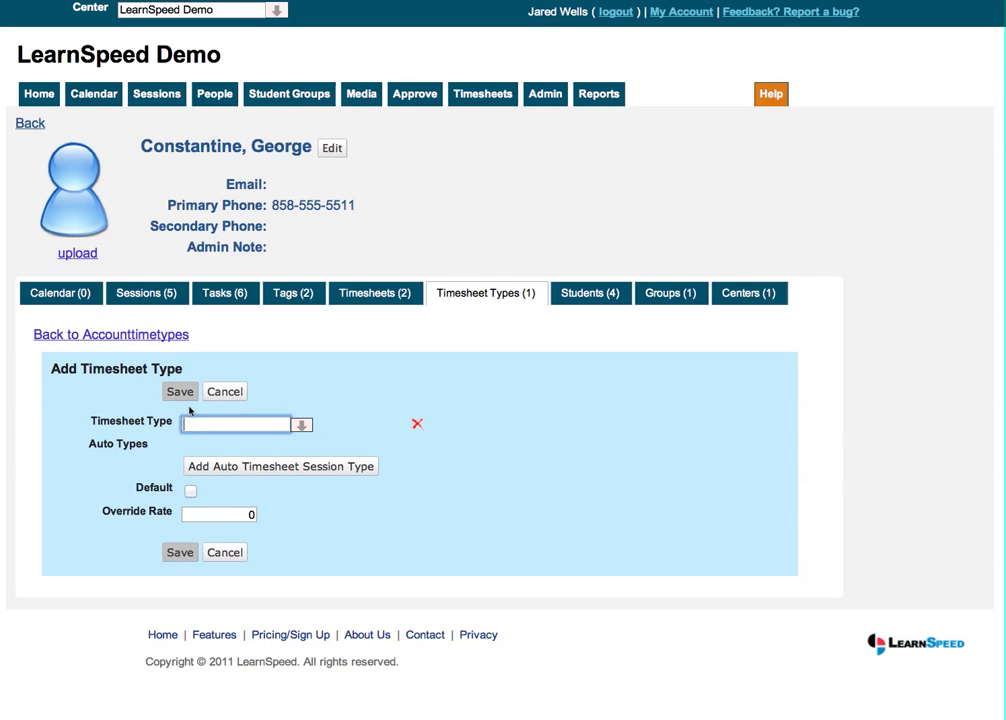
pyautogui.write('General Tutor')
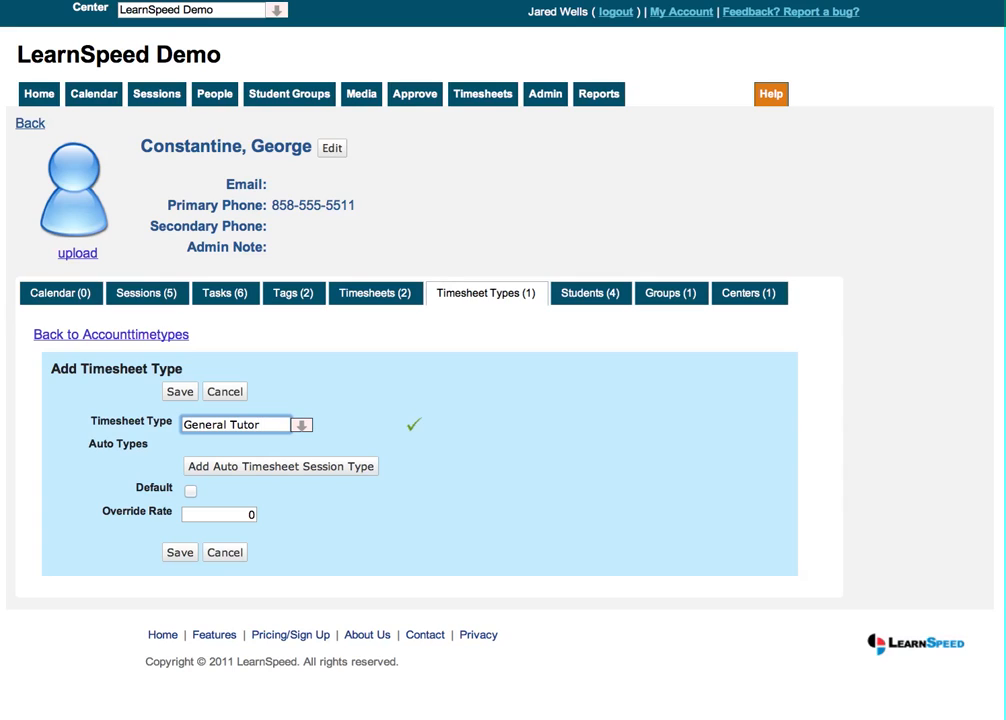
pyautogui.doubleClick(251, 513)
pyautogui.write('20')
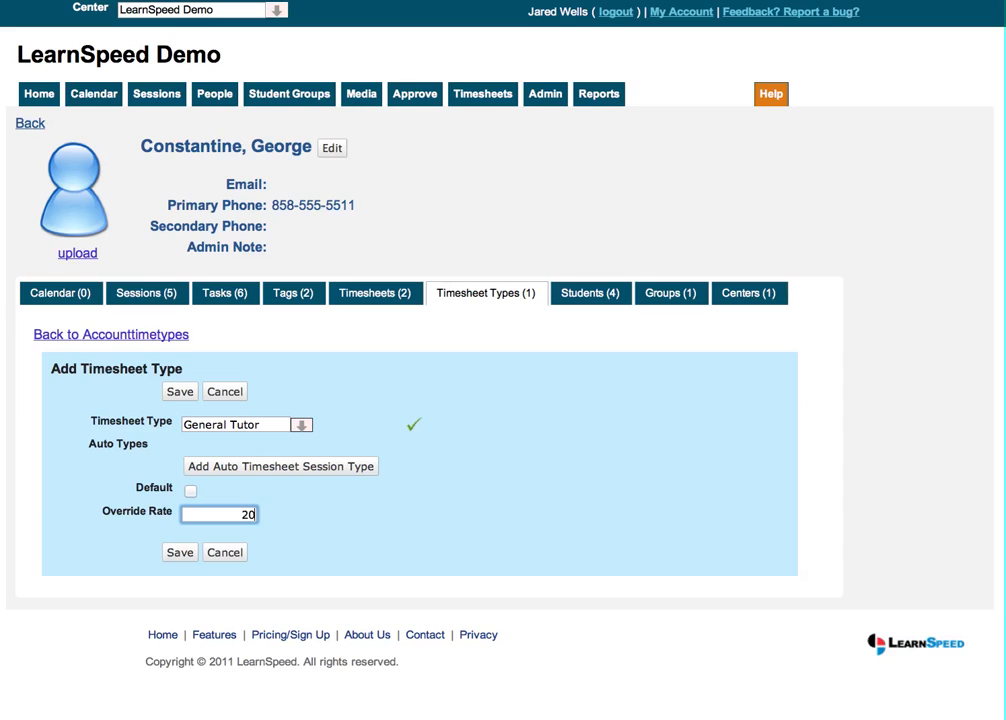
pyautogui.click(393, 565)
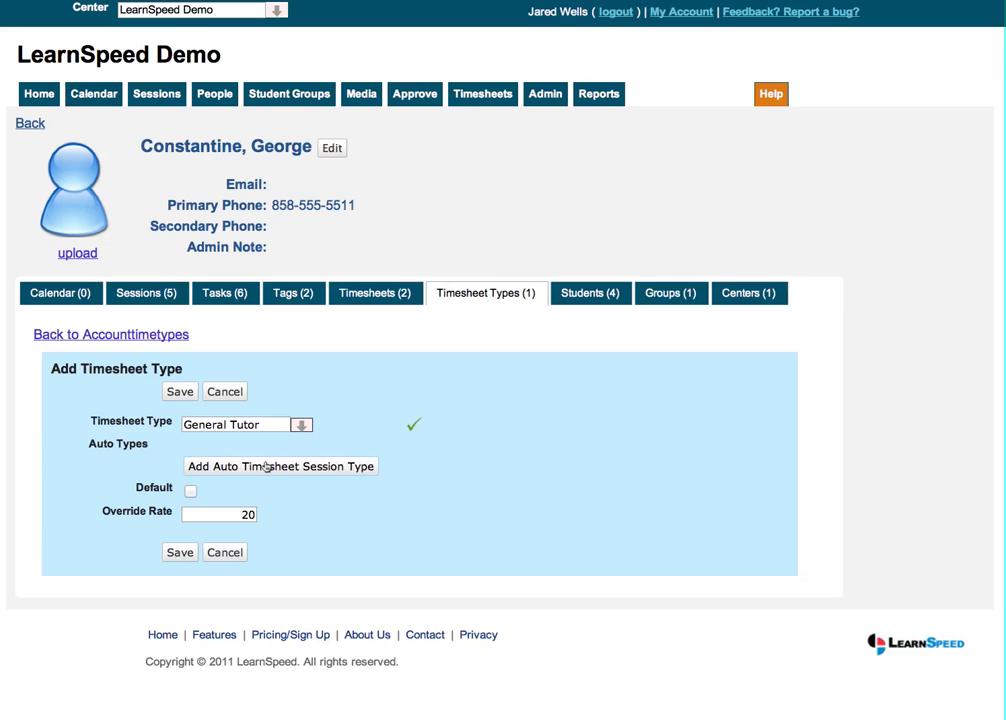
pyautogui.click(340, 466)
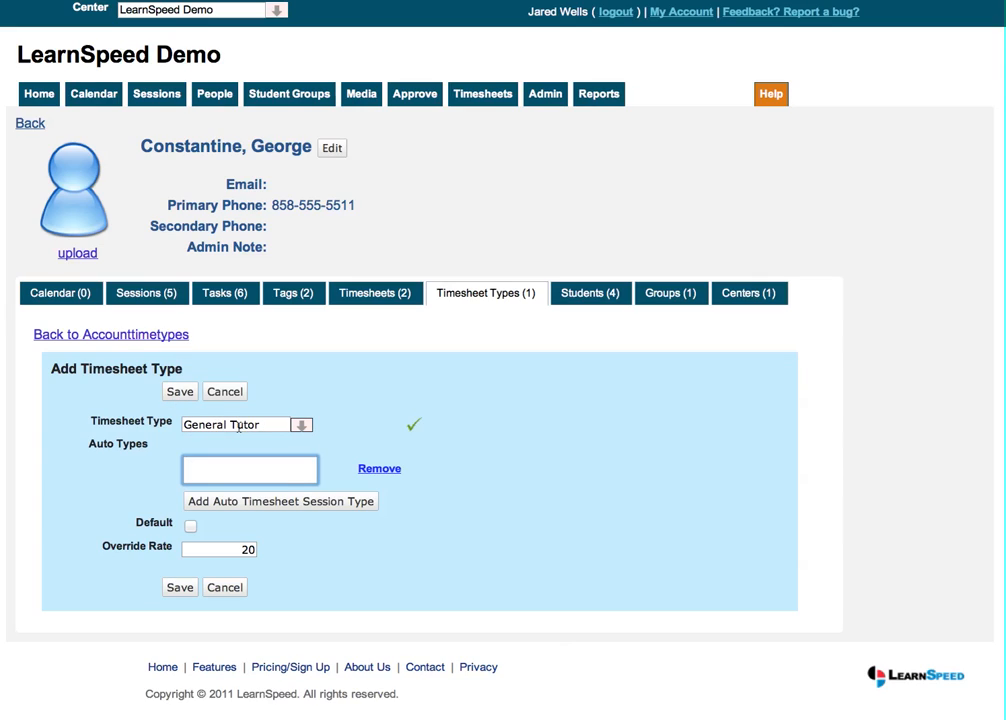
pyautogui.write('pri')
pyautogui.press('Return')
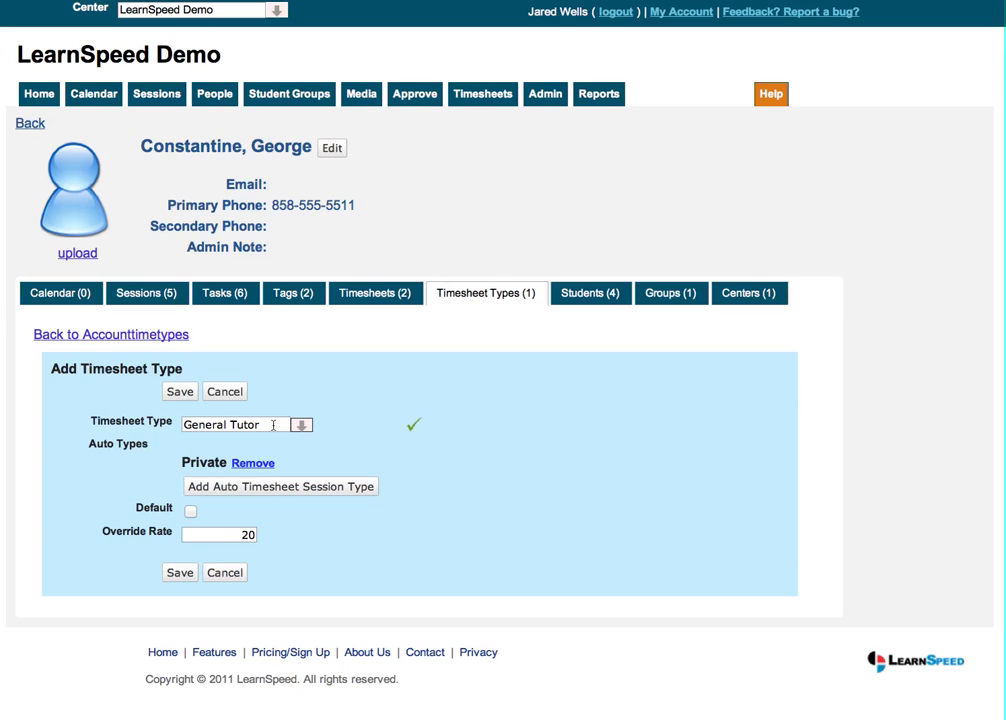
pyautogui.click(254, 463)
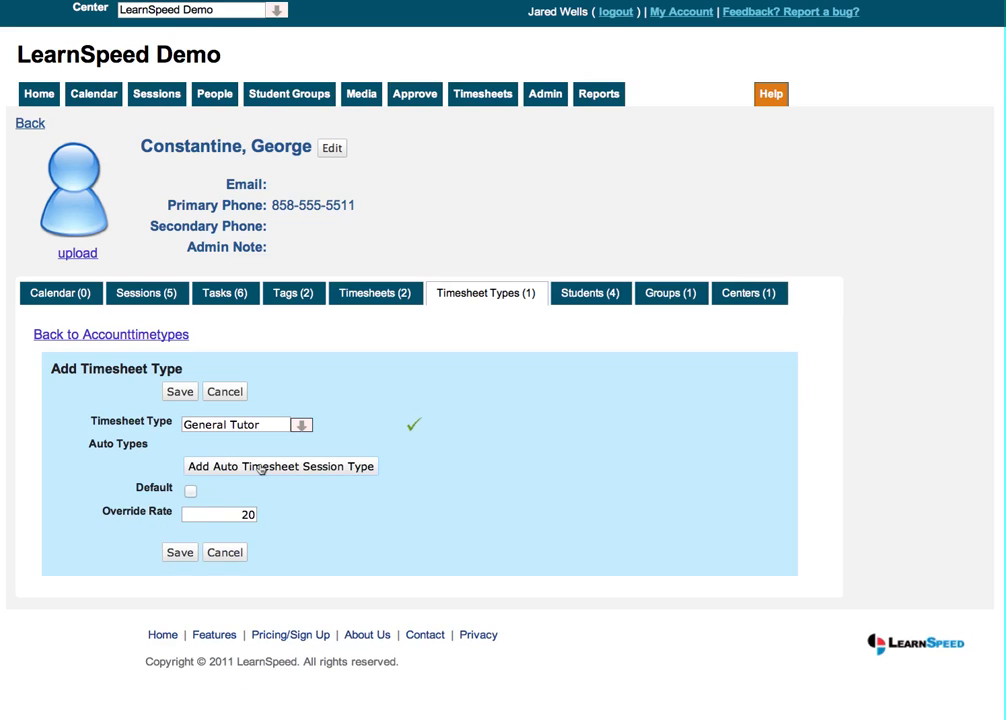
pyautogui.click(260, 467)
pyautogui.write('pri')
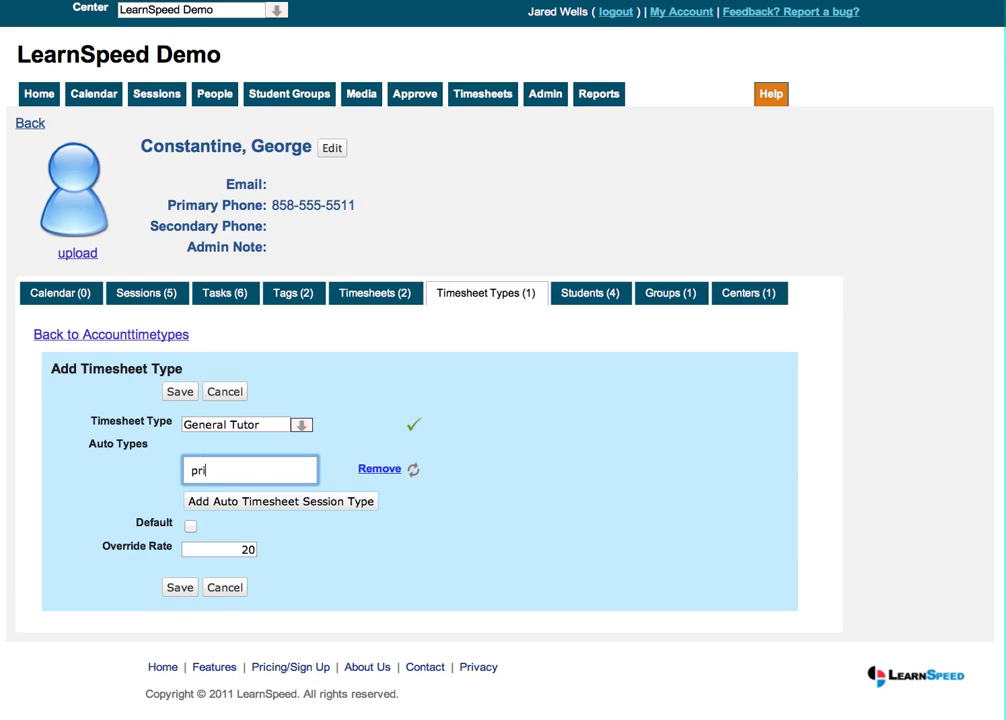
pyautogui.click(276, 486)
pyautogui.write('a')
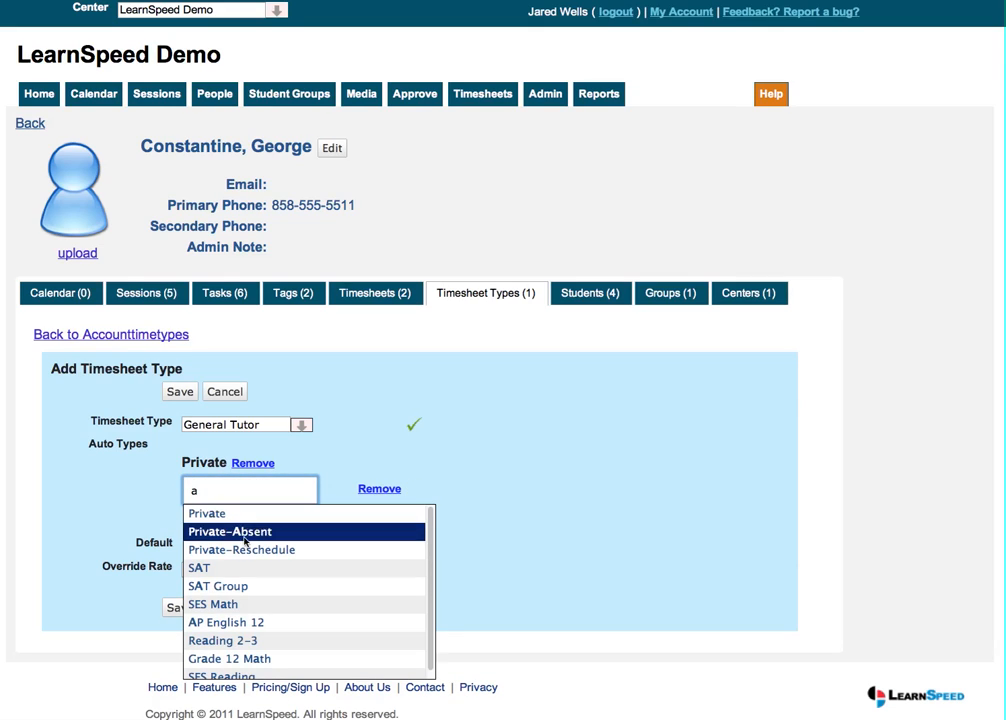
pyautogui.click(222, 567)
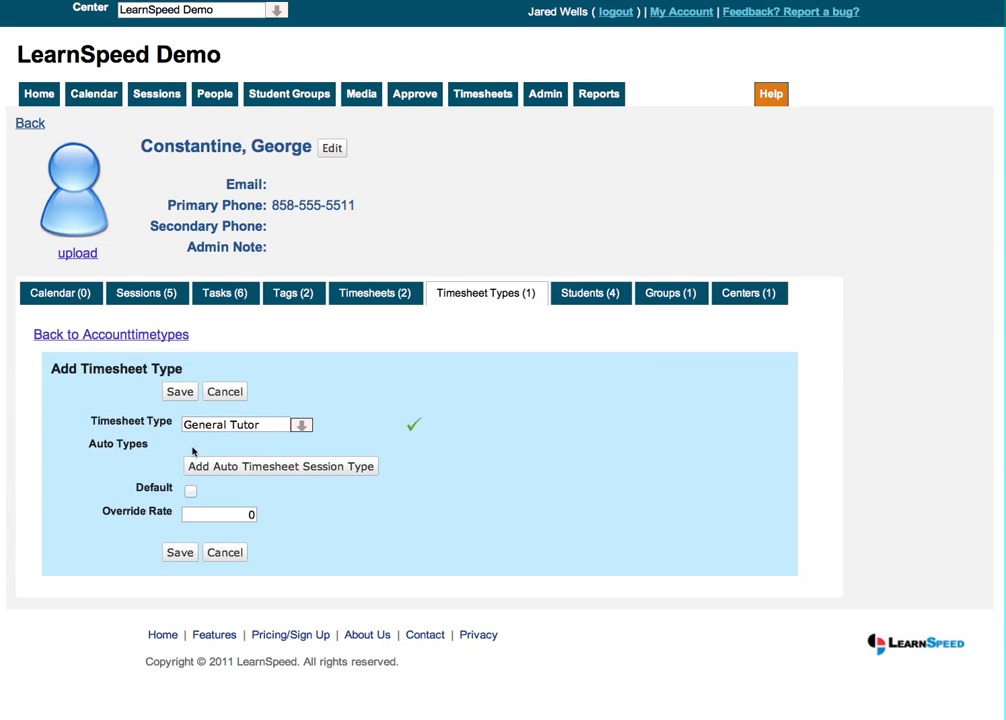
pyautogui.click(233, 393)
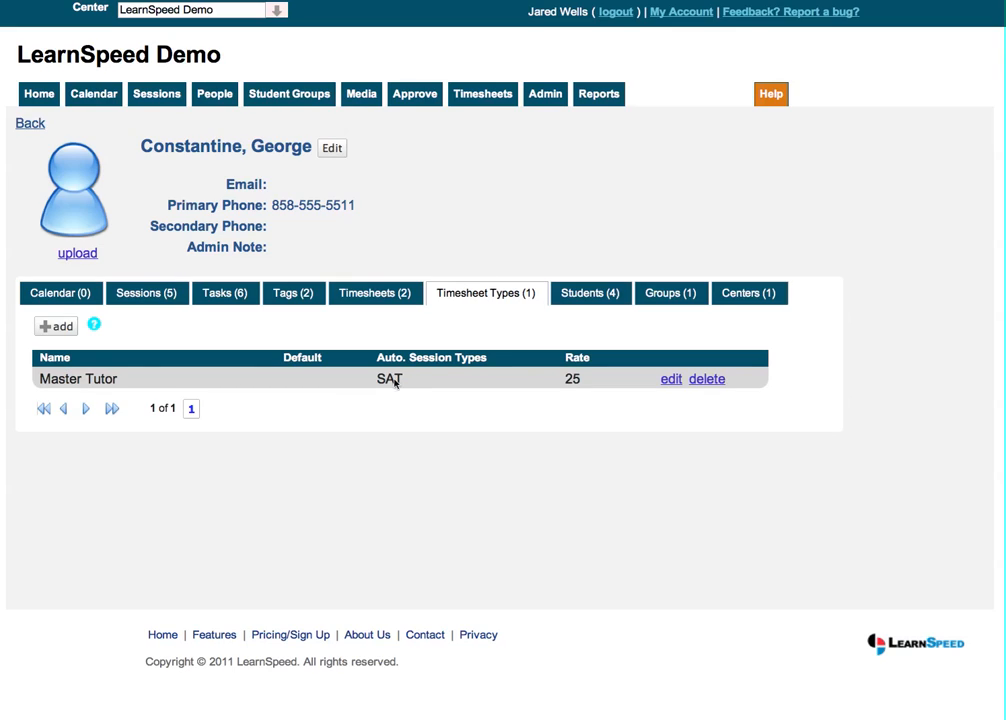
# Add the General Tutor timesheet type to the instructor with Private as auto session type and override rate 20
pyautogui.click(57, 327)
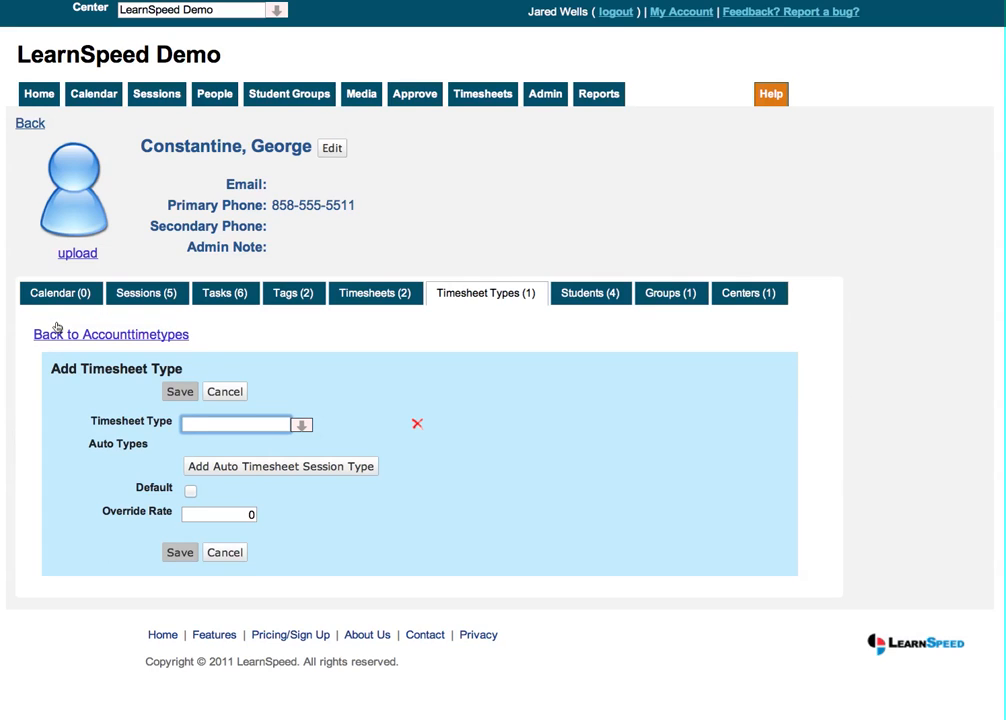
pyautogui.write('general Tutor')
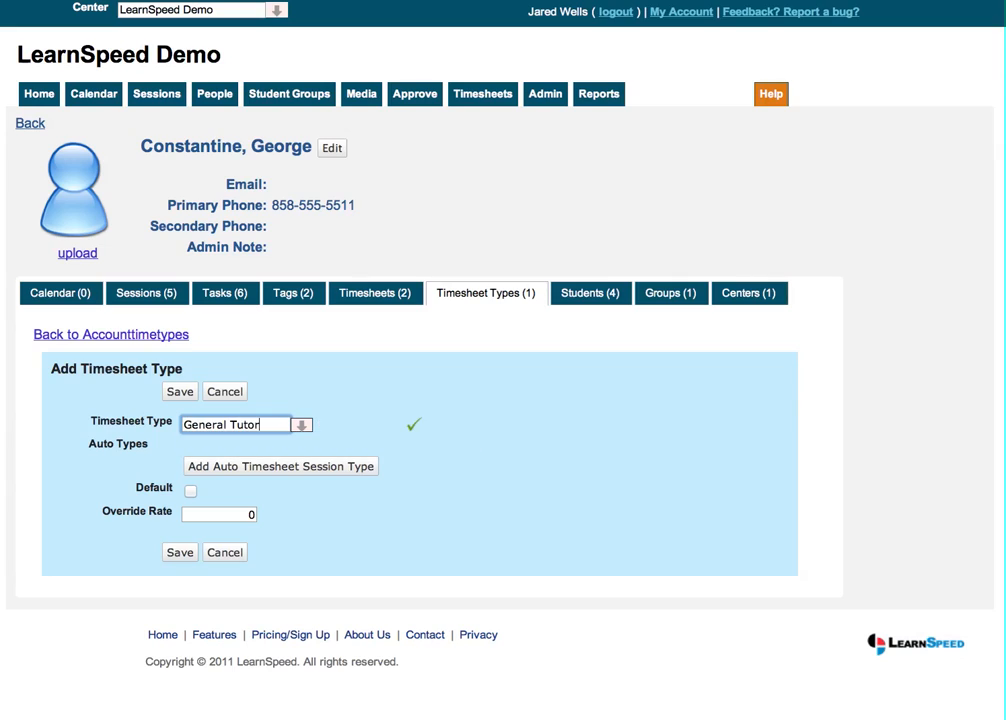
pyautogui.click(285, 465)
pyautogui.write('pri')
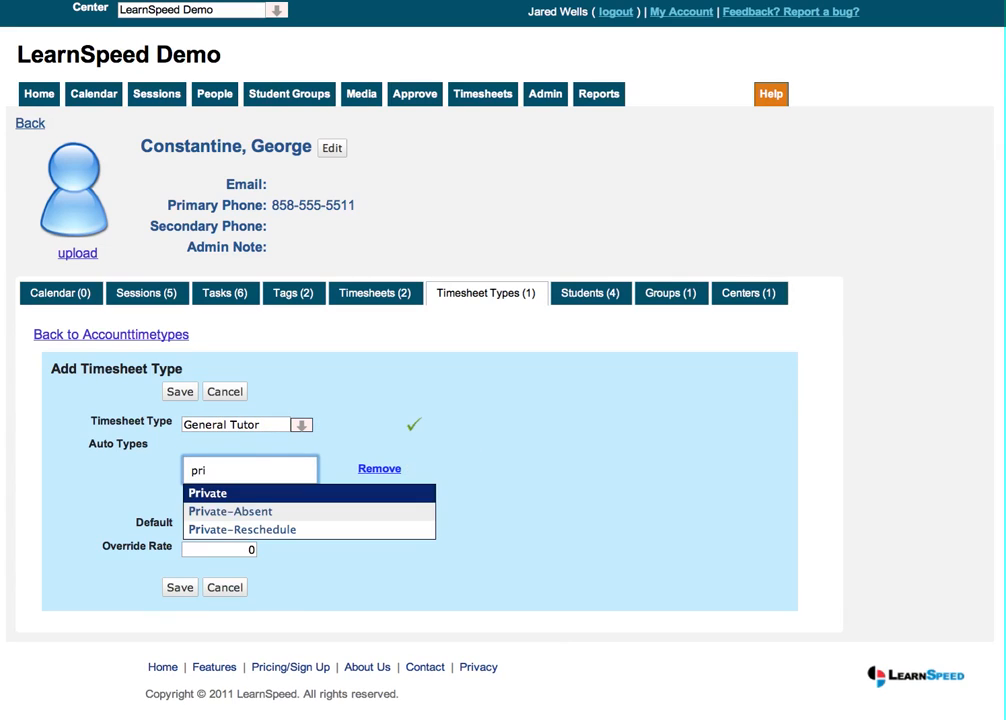
pyautogui.press('Return')
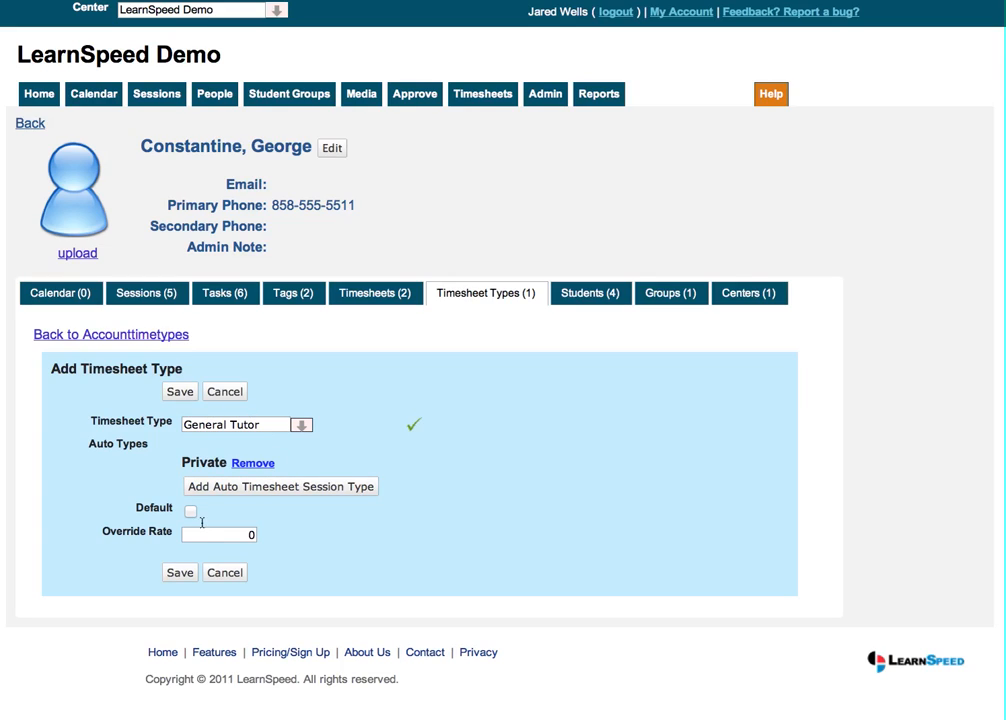
pyautogui.moveTo(217, 533); pyautogui.dragTo(270, 544)
pyautogui.write('20')
pyautogui.click(190, 392)
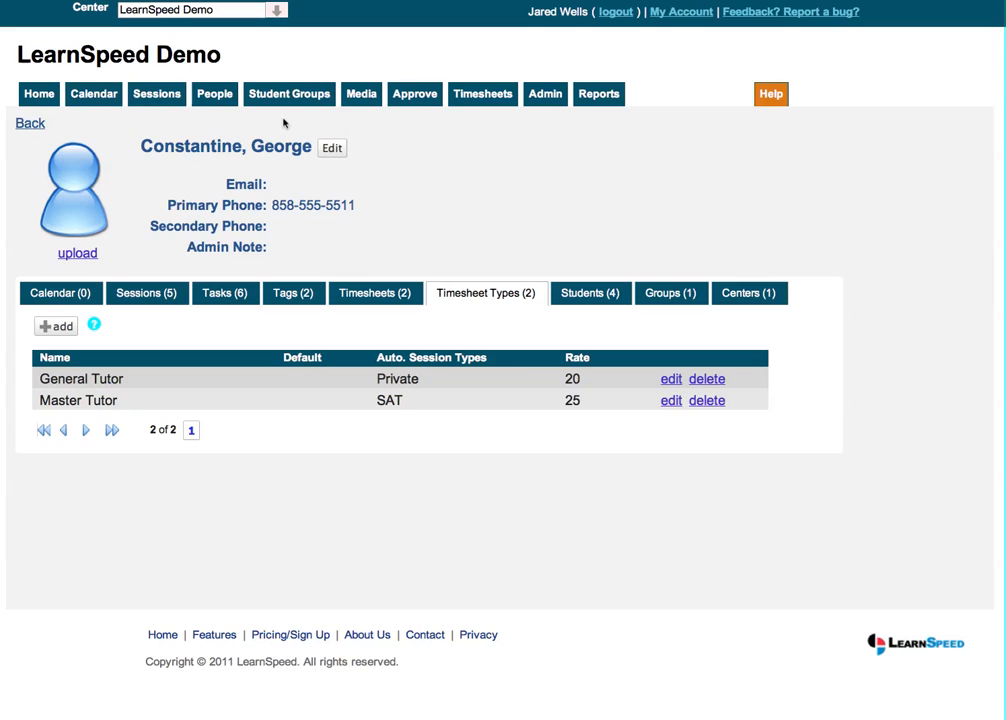
# Show the instructor's calendar and start adding a session for the student in the Tuesday 2–3 pm event
pyautogui.click(112, 101)
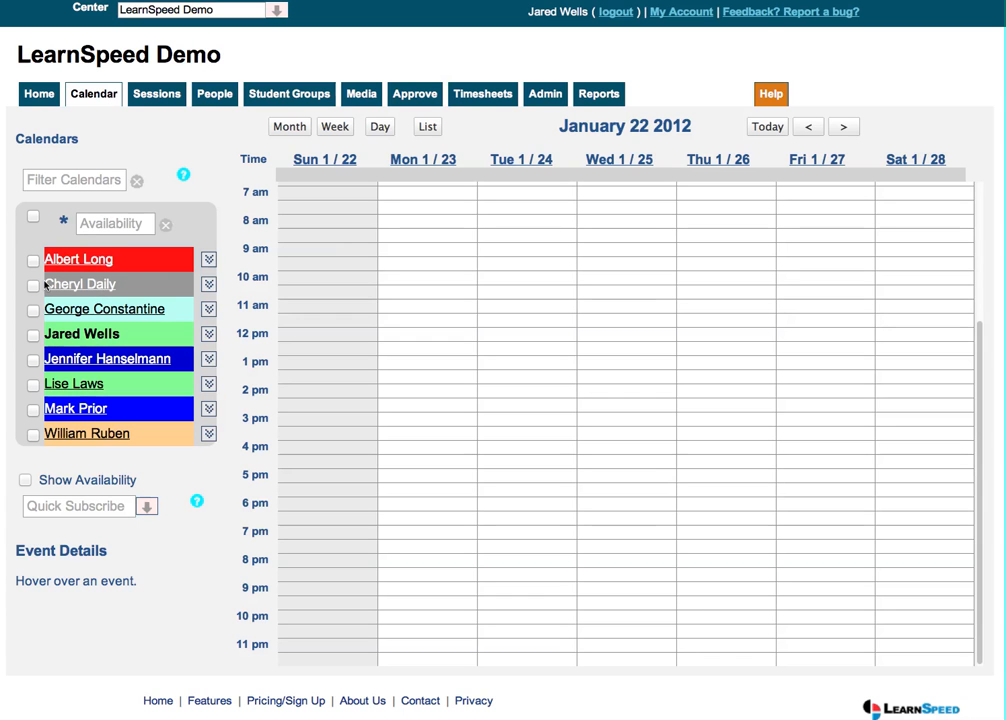
pyautogui.click(33, 310)
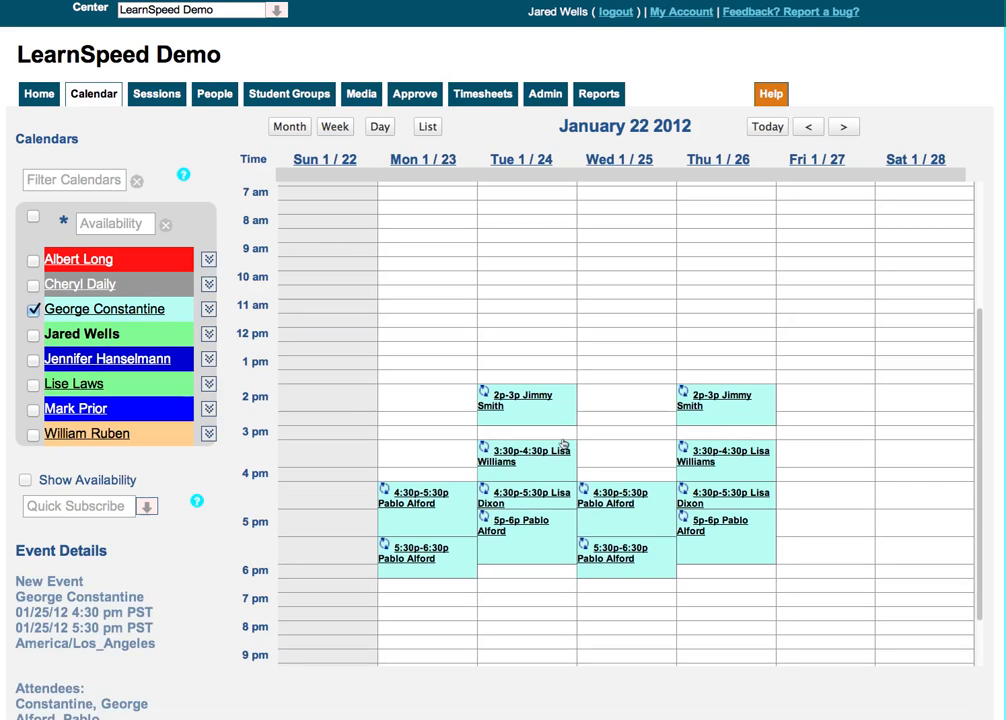
pyautogui.click(530, 398)
pyautogui.click(547, 402)
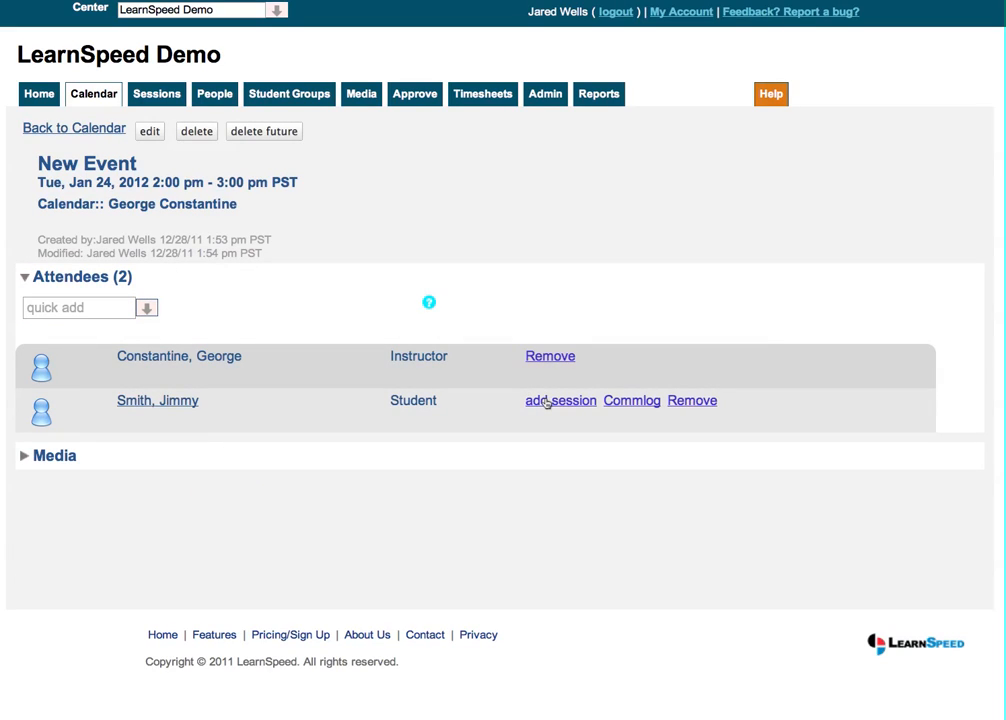
# Set the new session's type to Private
pyautogui.scroll(-4, 433, 413)
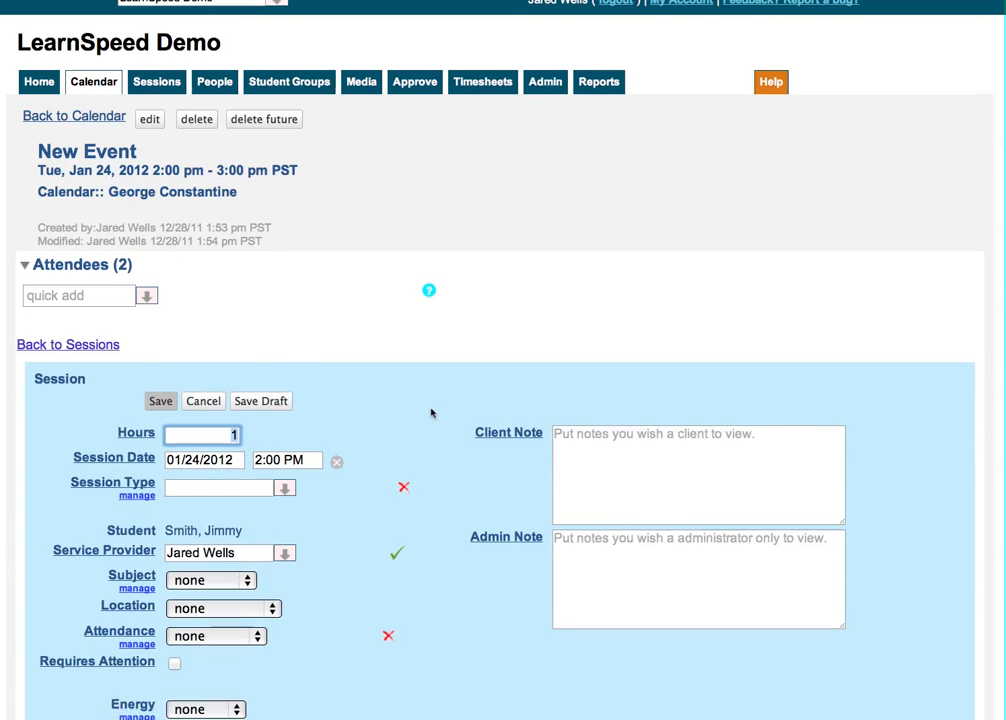
pyautogui.click(249, 308)
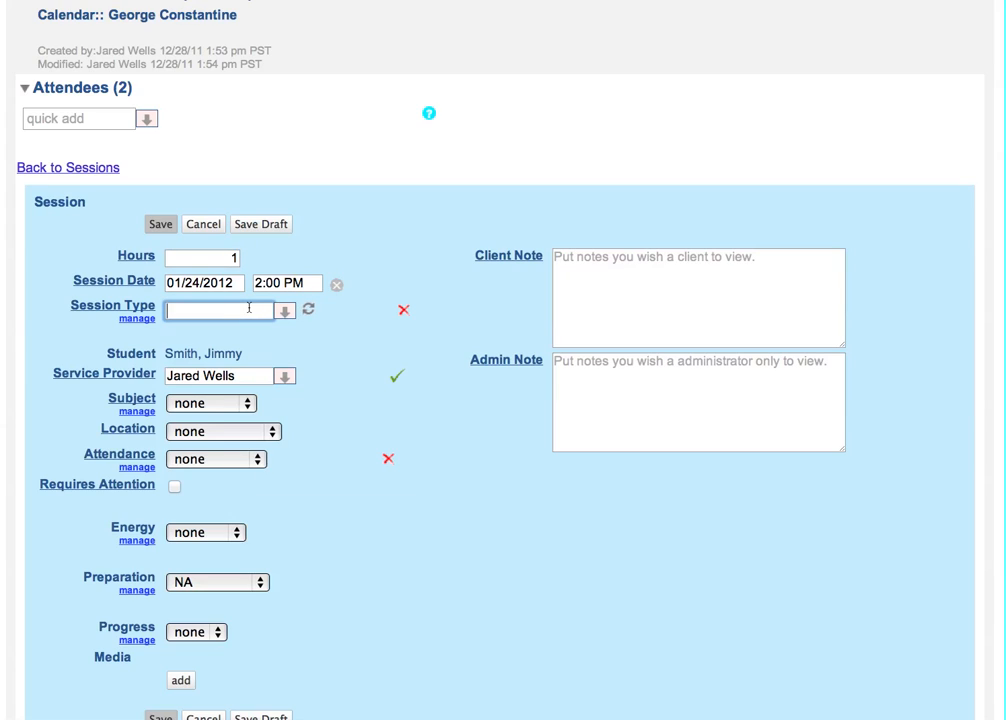
pyautogui.write('pi')
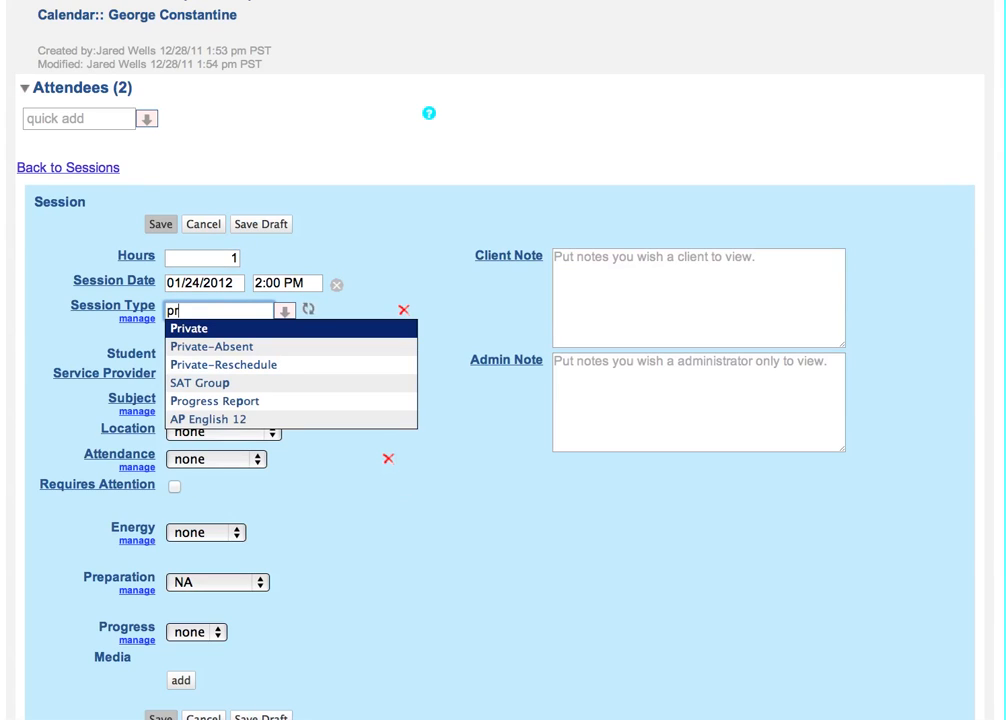
pyautogui.press('Return')
pyautogui.click(302, 328)
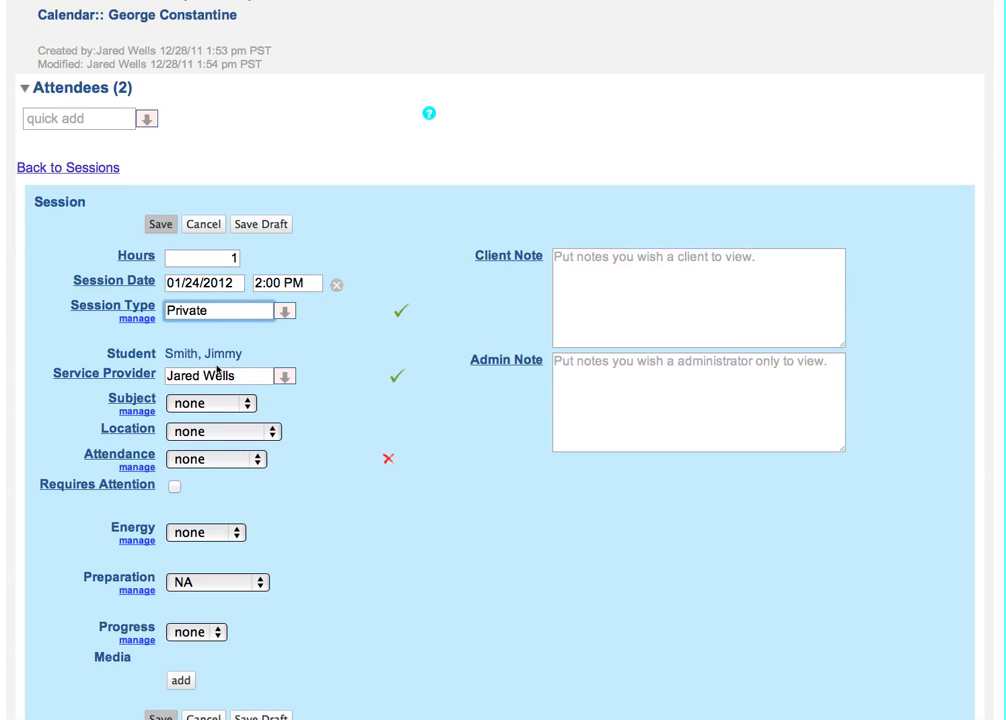
# Change the session's service provider to the instructor whose calendar is shown
pyautogui.moveTo(239, 378); pyautogui.dragTo(123, 371)
pyautogui.write('geor')
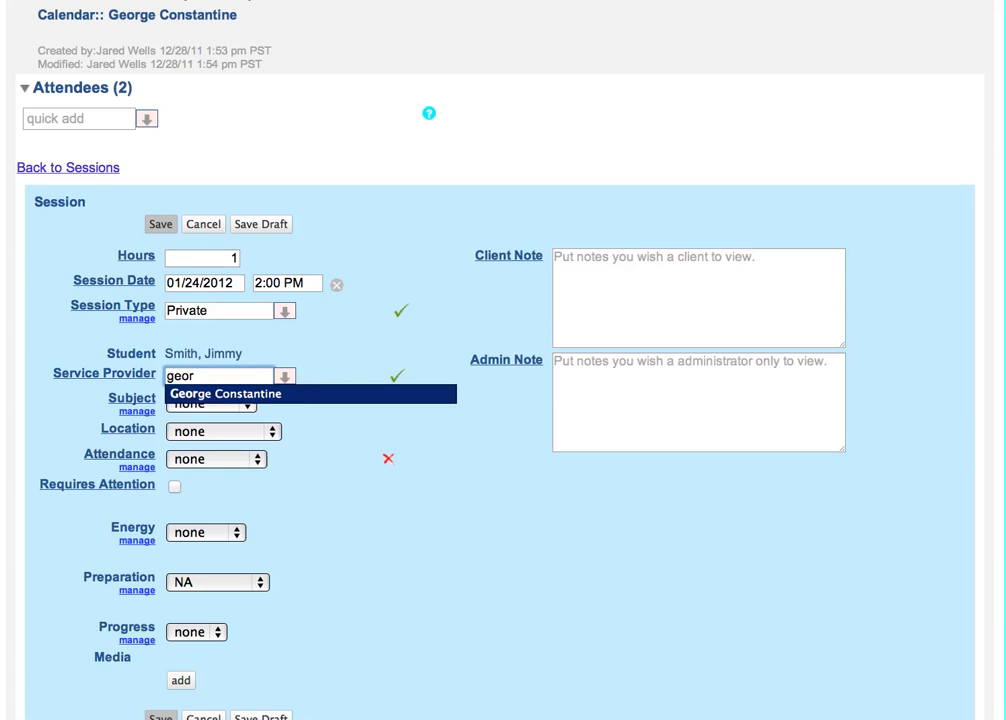
pyautogui.press('Return')
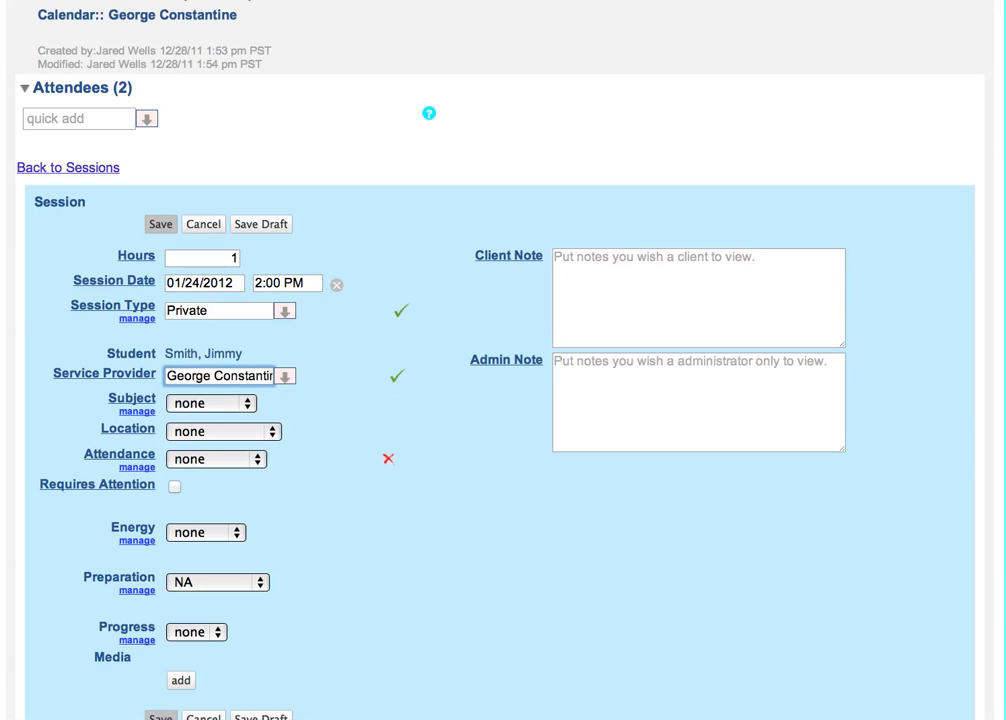
# Set the session's subject to Math and its location to Grissom Library
pyautogui.click(232, 404)
pyautogui.click(222, 437)
pyautogui.click(218, 432)
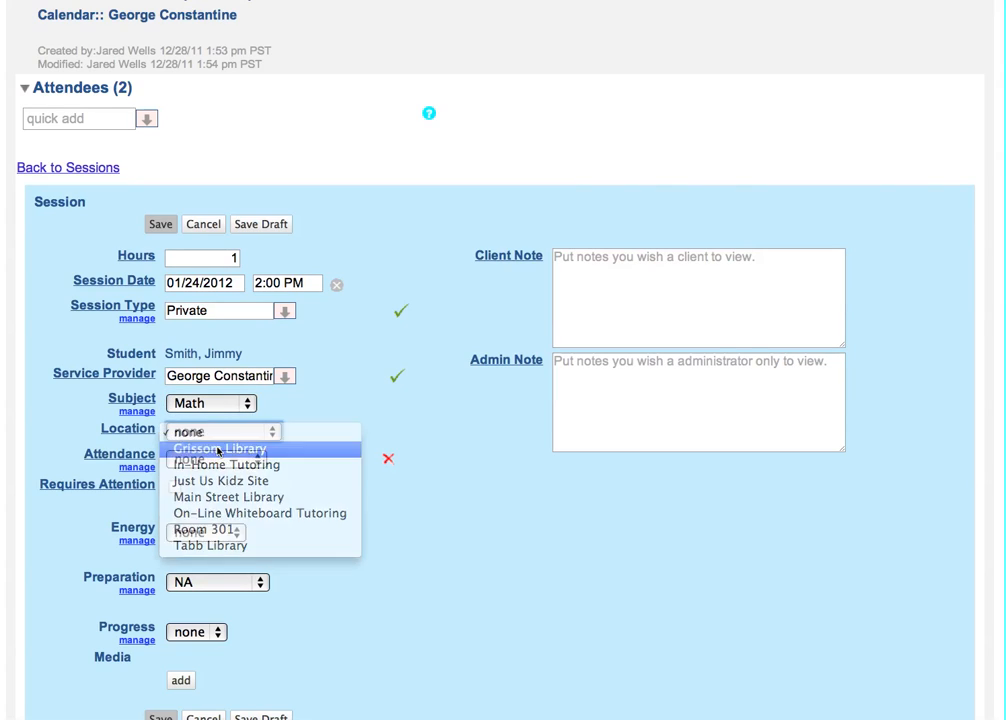
pyautogui.click(218, 448)
# Mark the session's attendance as Present and set the student's energy to High
pyautogui.click(216, 460)
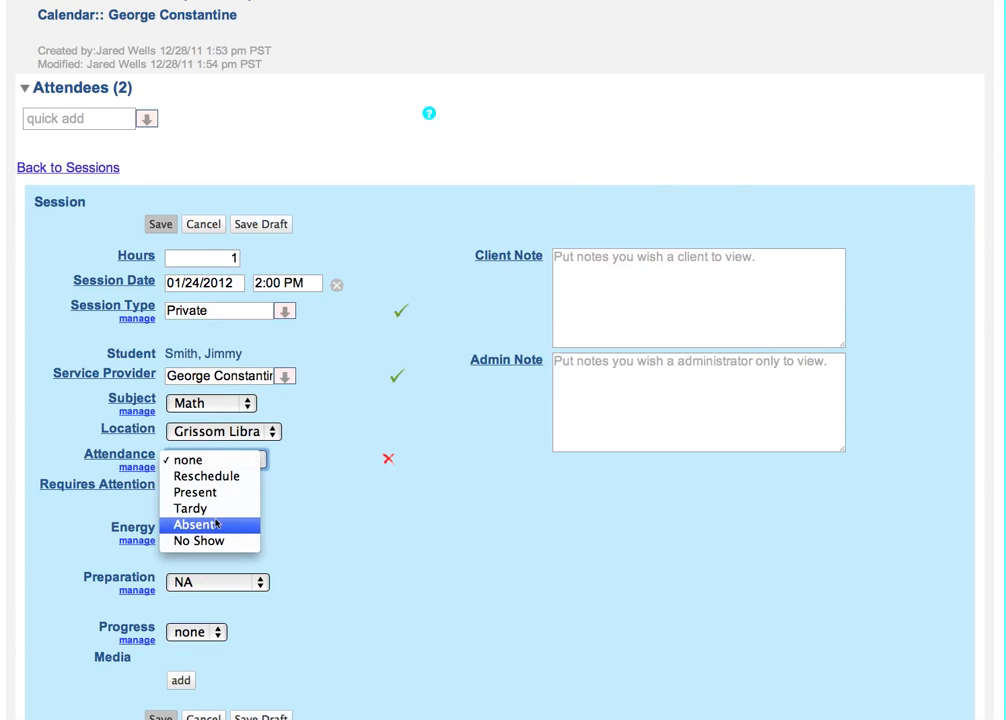
pyautogui.click(218, 493)
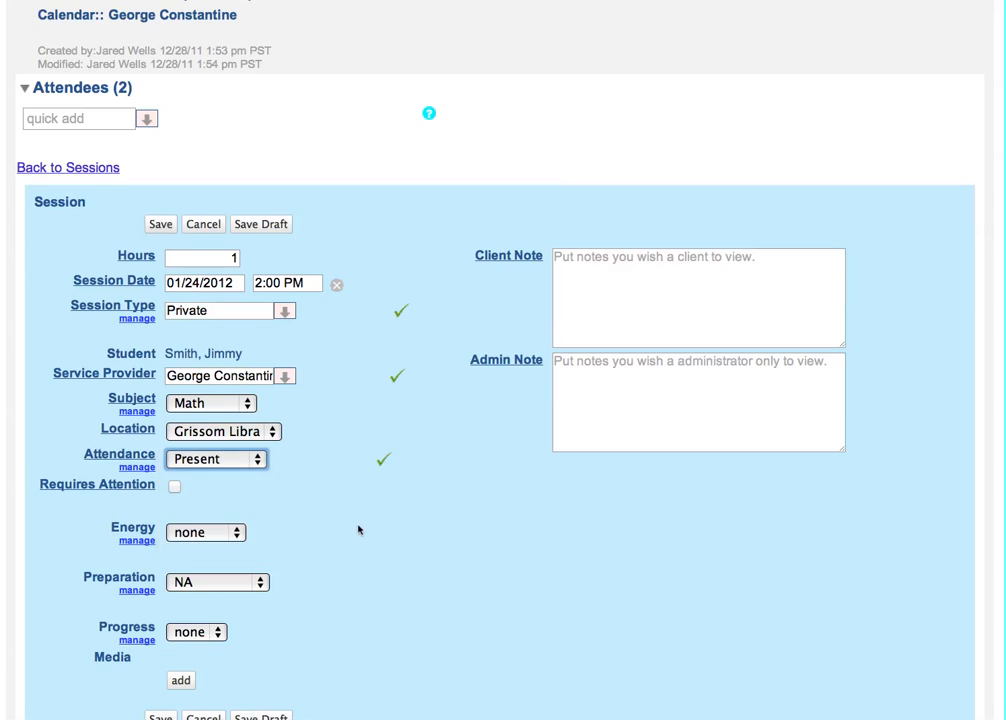
pyautogui.scroll(-3, 350, 529)
pyautogui.click(204, 428)
pyautogui.click(202, 477)
# Set the session's progress to A and its preparation to Prepared
pyautogui.click(203, 478)
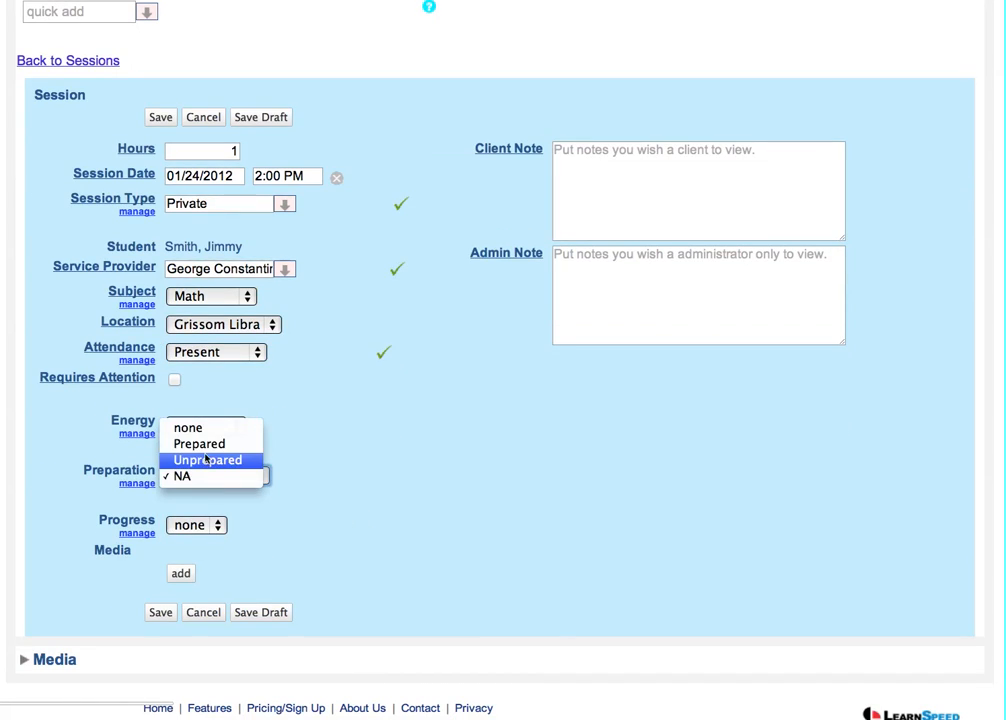
pyautogui.click(205, 460)
pyautogui.click(196, 527)
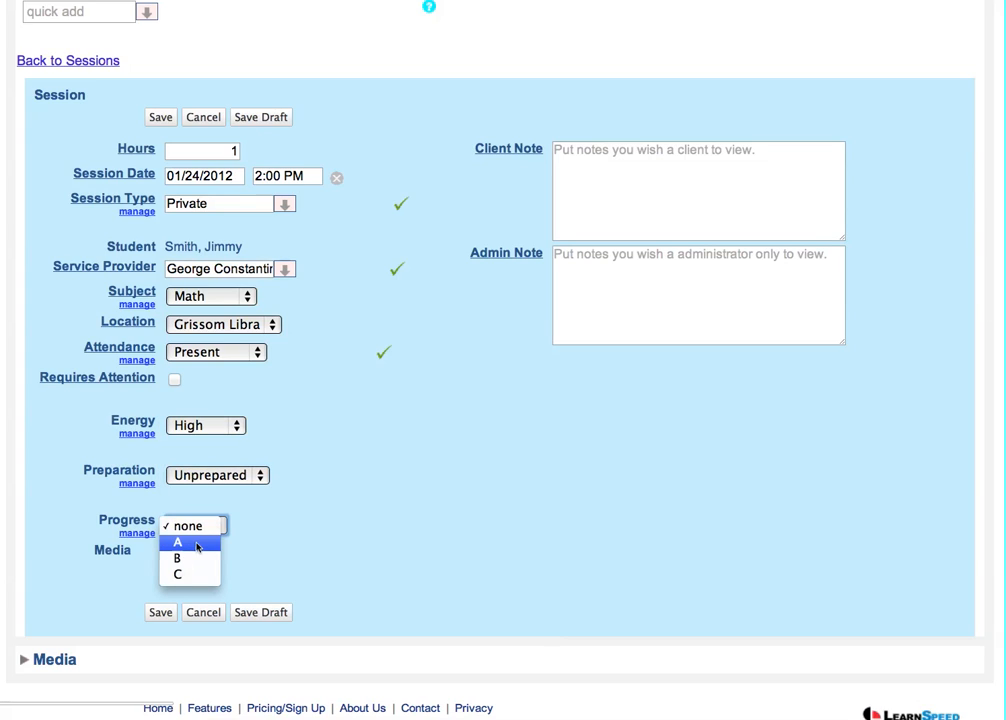
pyautogui.click(196, 541)
pyautogui.click(210, 477)
pyautogui.click(211, 460)
# Enter the client note "This is a test of timesheet types" and save the session
pyautogui.click(686, 205)
pyautogui.write('This')
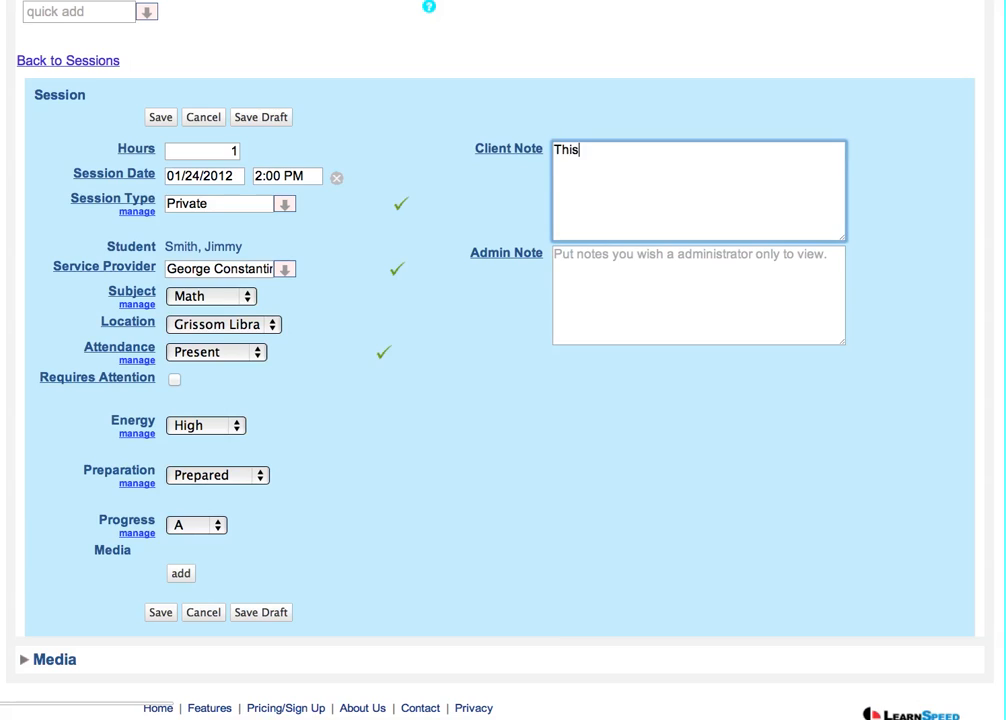
pyautogui.write(' is a test of timesheet ')
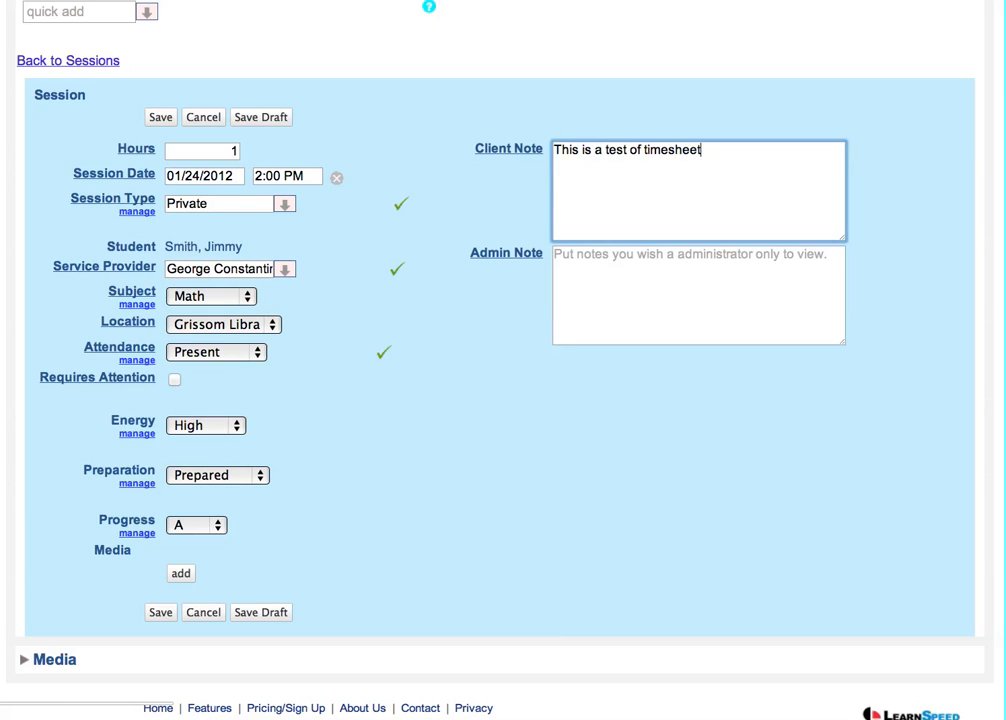
pyautogui.write('types.')
pyautogui.click(161, 614)
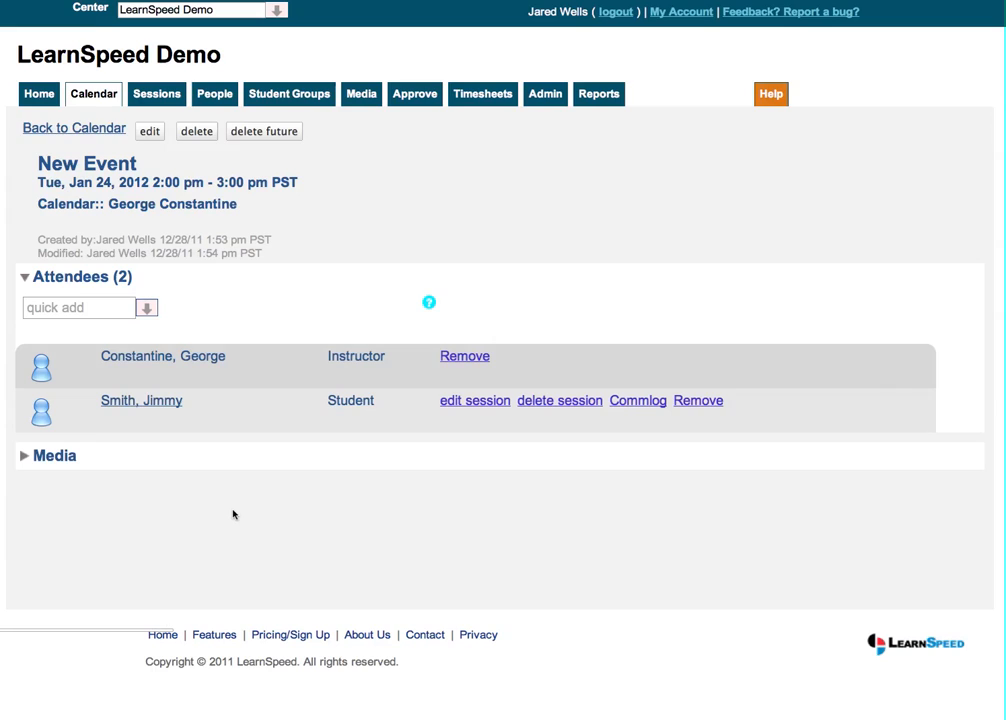
# Review the unapproved sessions and timesheets awaiting approval
pyautogui.click(412, 100)
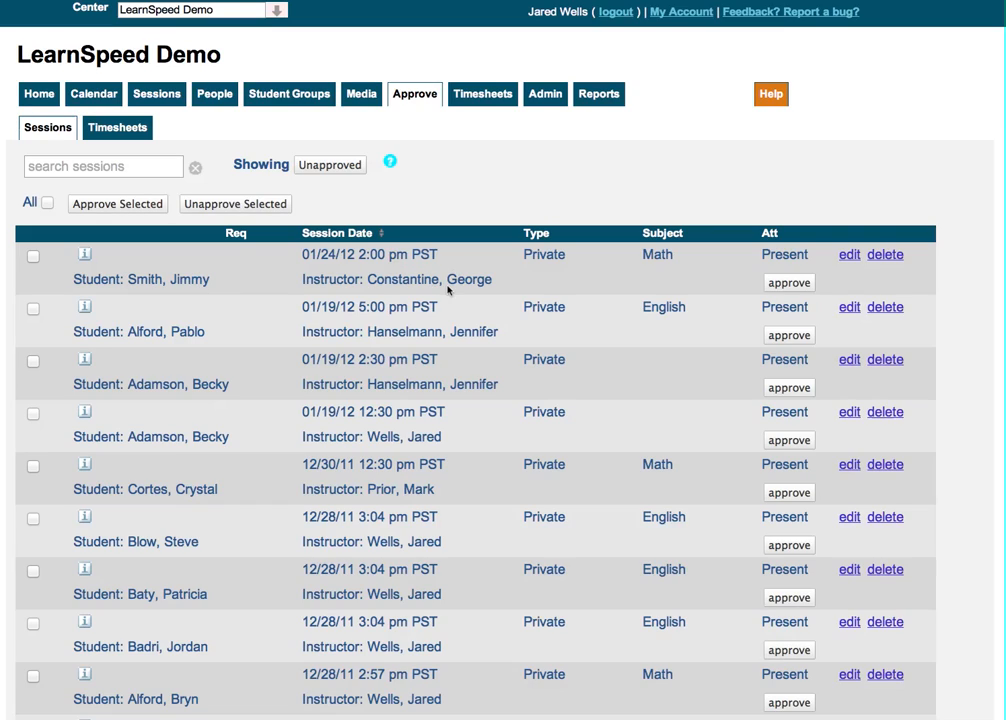
pyautogui.moveTo(86, 260)
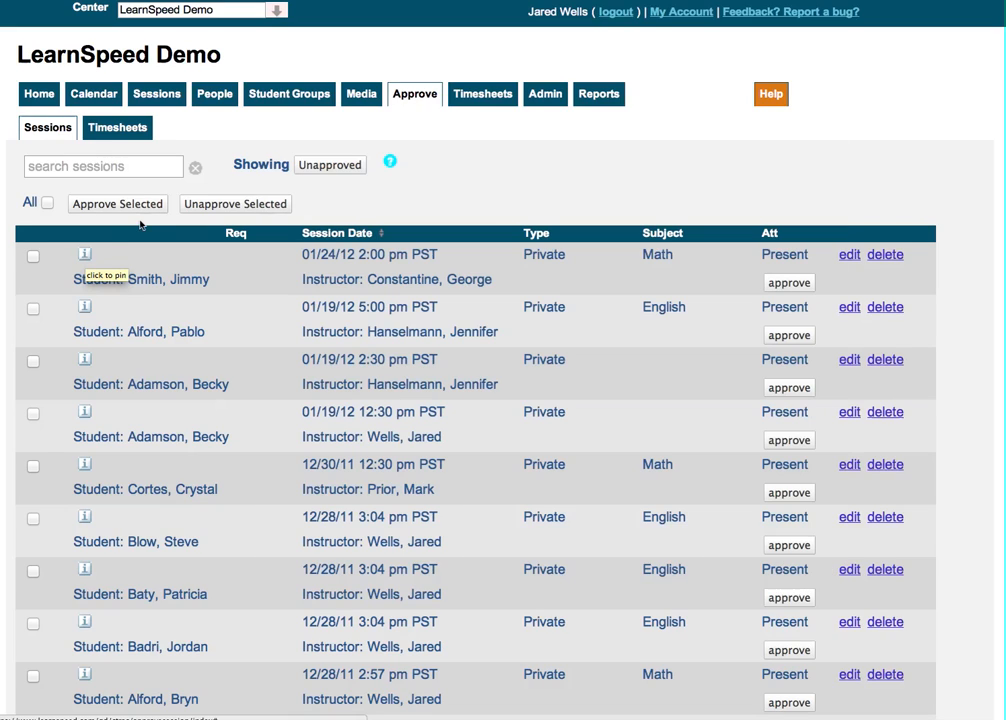
pyautogui.click(139, 132)
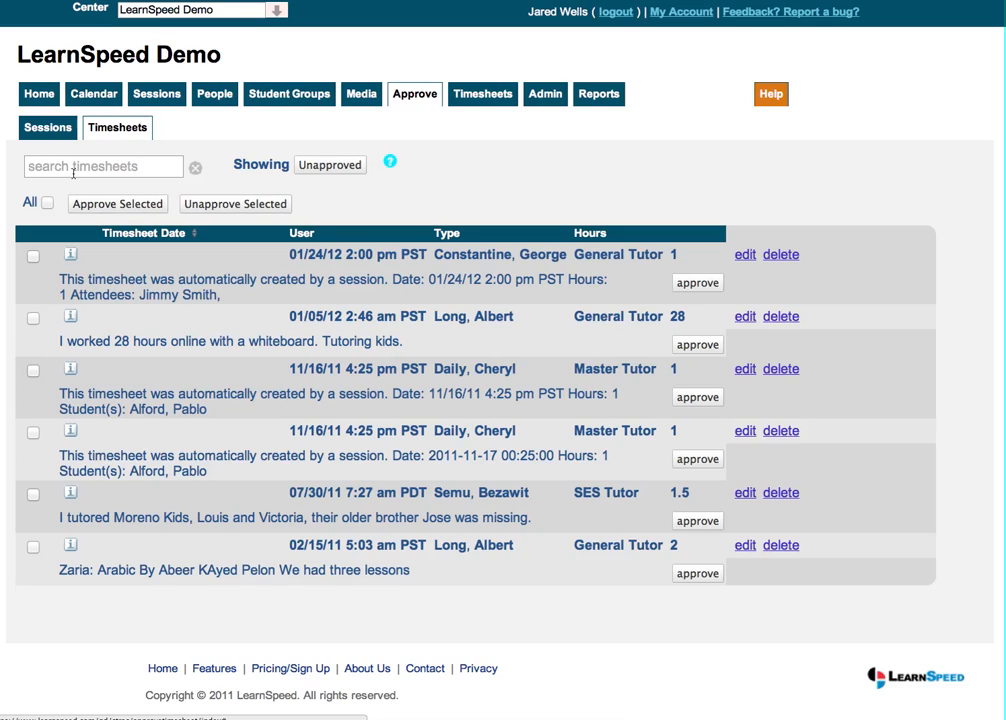
pyautogui.click(55, 131)
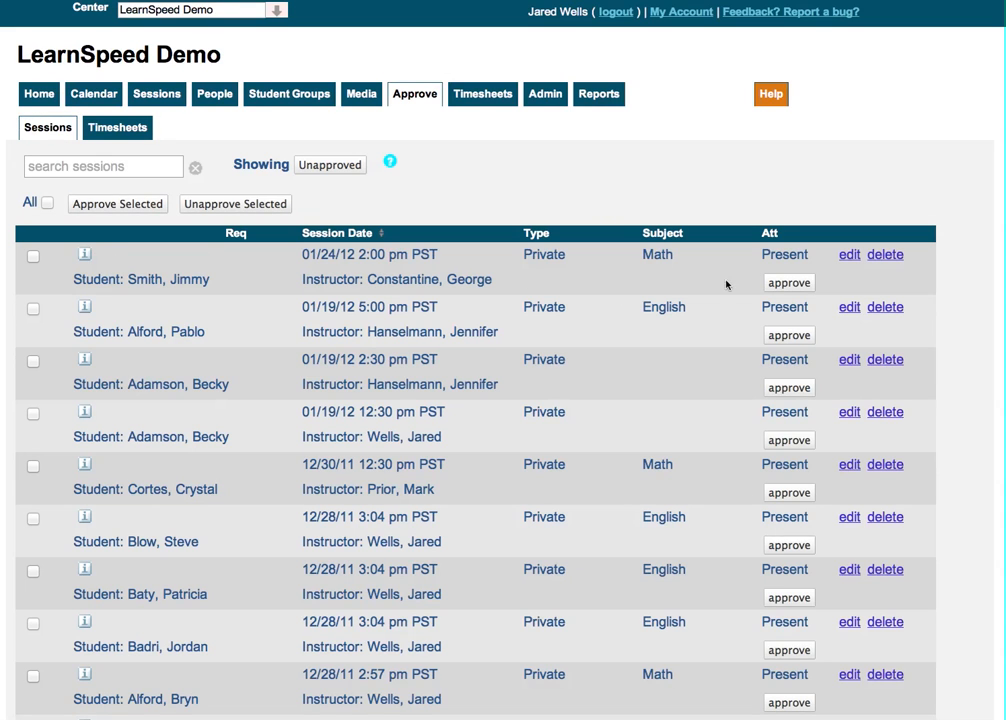
# Approve the instructor's 01/24/12 session without emailing session reports, then view the unapproved timesheets
pyautogui.click(789, 283)
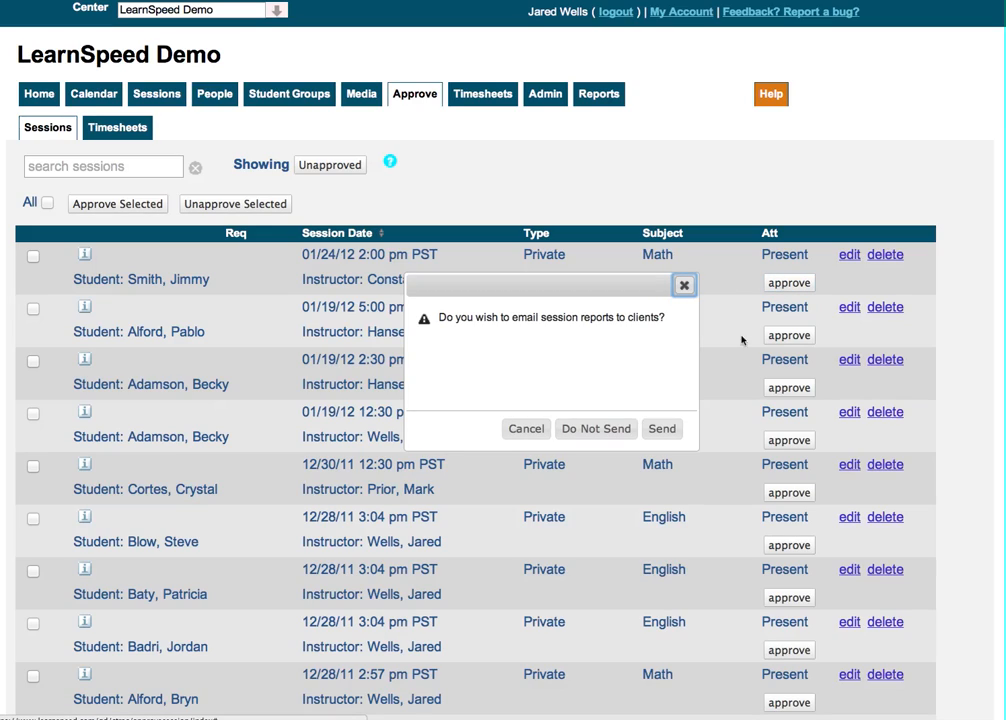
pyautogui.click(613, 437)
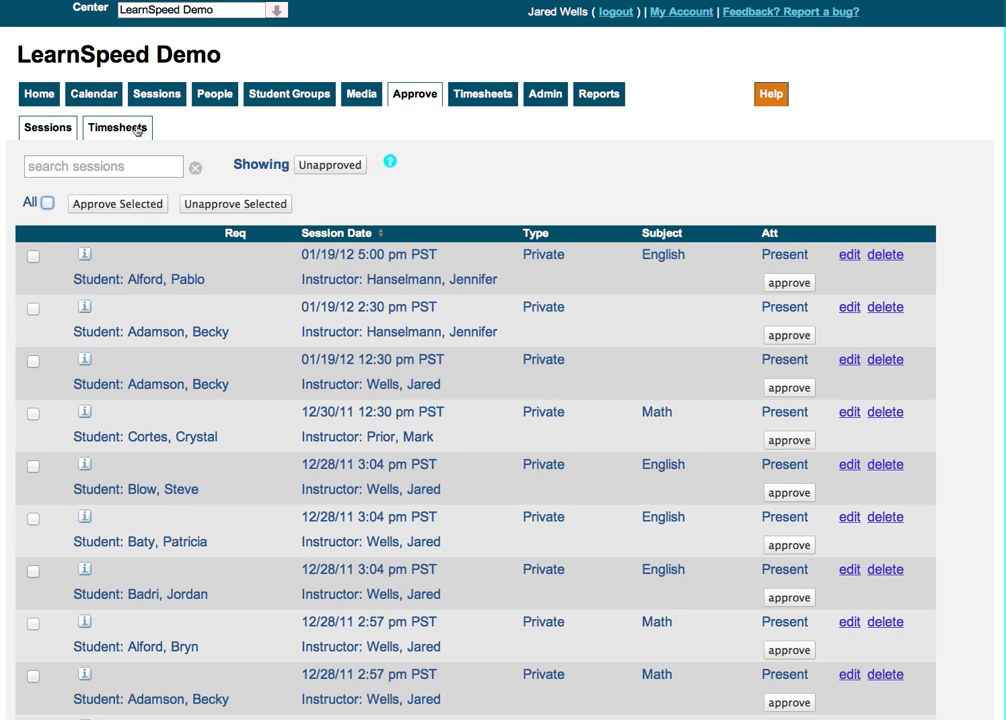
pyautogui.click(137, 129)
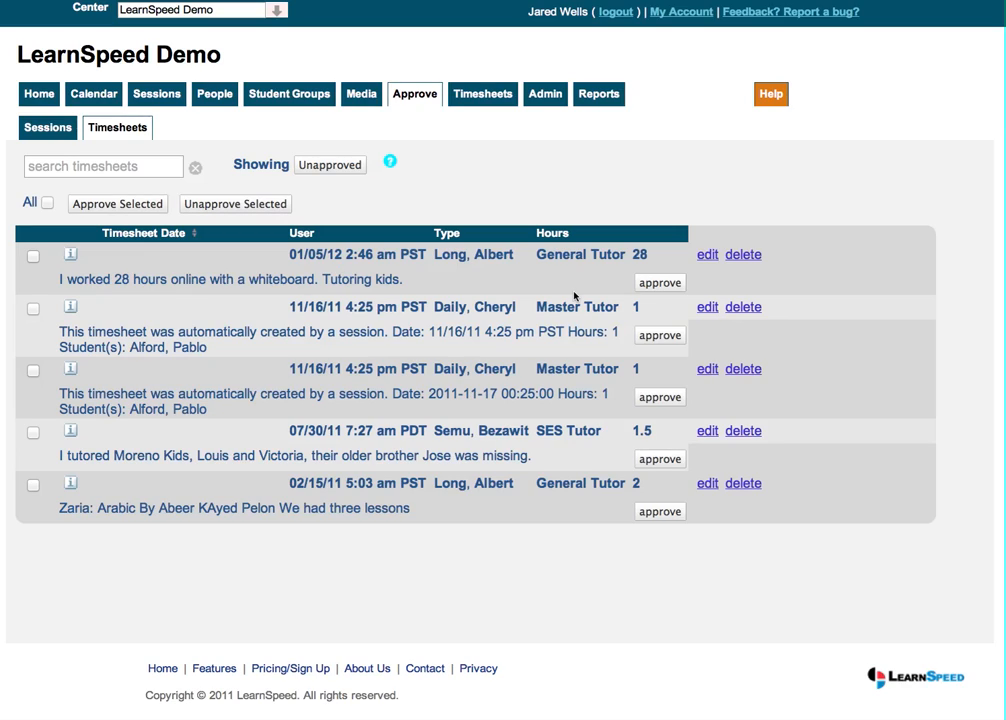
pyautogui.click(766, 13)
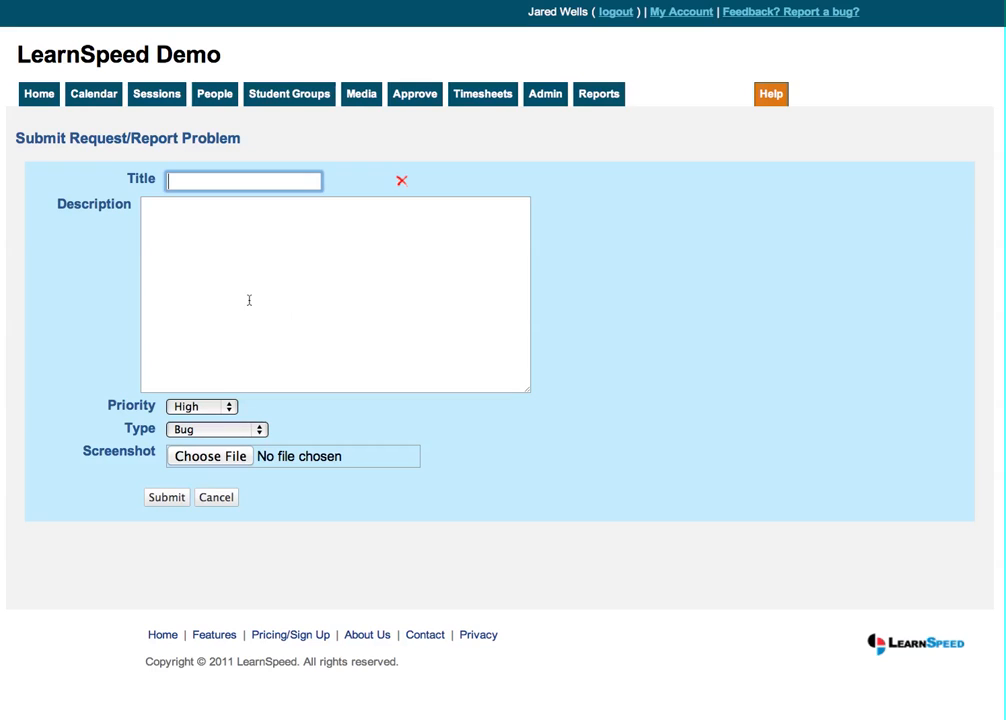
pyautogui.click(201, 433)
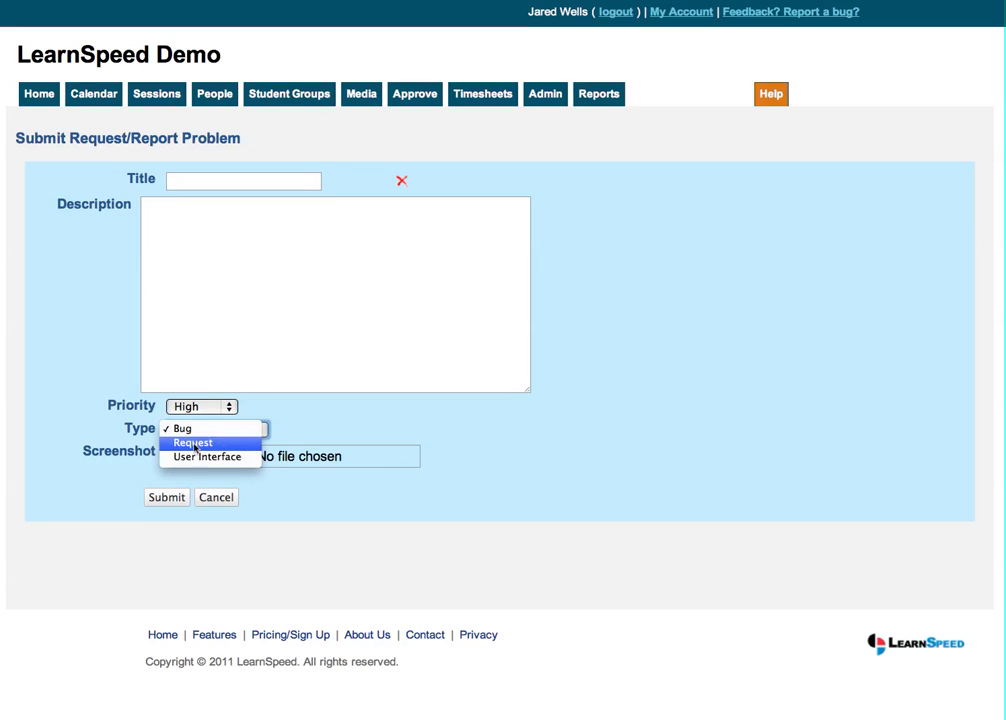
pyautogui.click(228, 499)
pyautogui.click(228, 499)
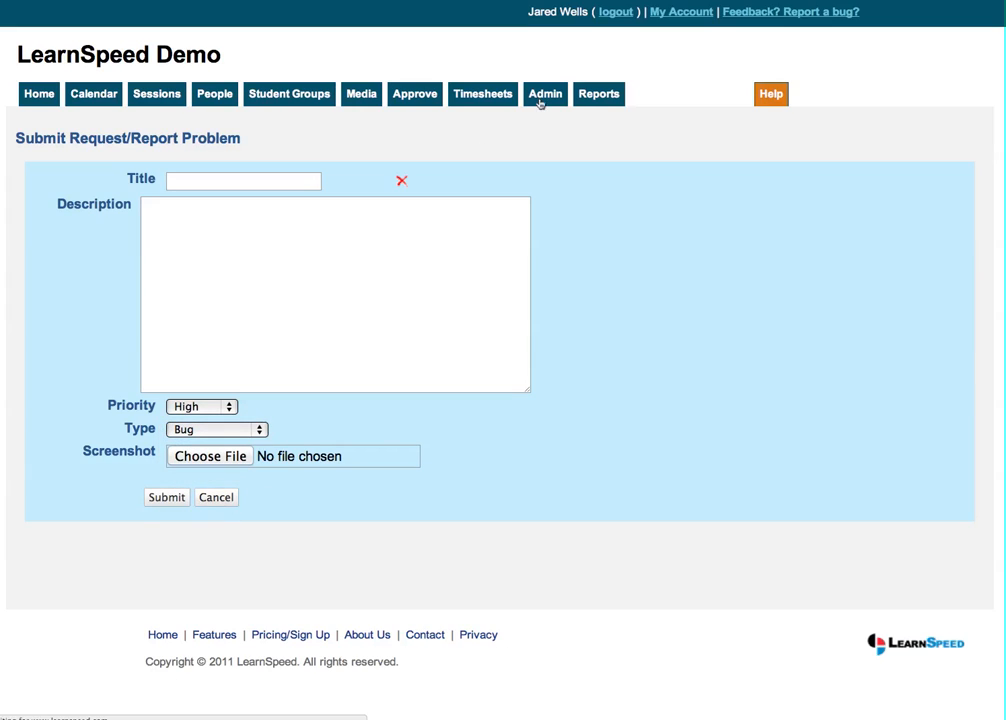